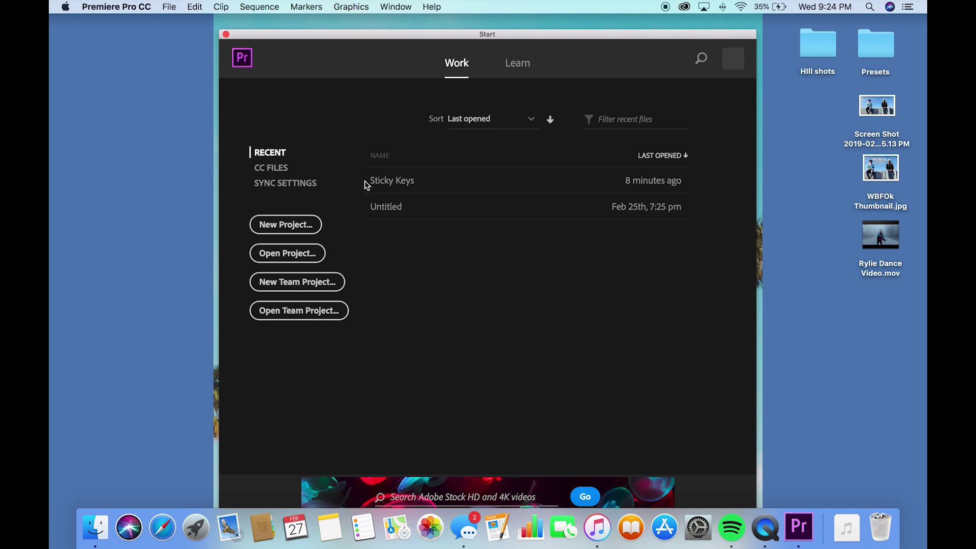
Open the Sticky Keys project from the Start screen's Recent list
left_click(401, 182)
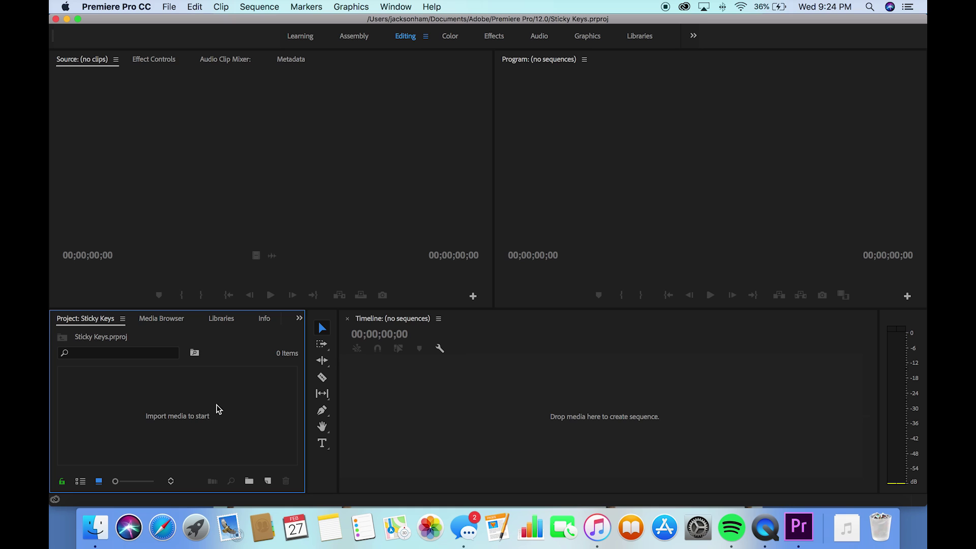
Focus the Timeline, Program and Source panels, check the File menu, then lower the window to show the desktop
left_click(567, 412)
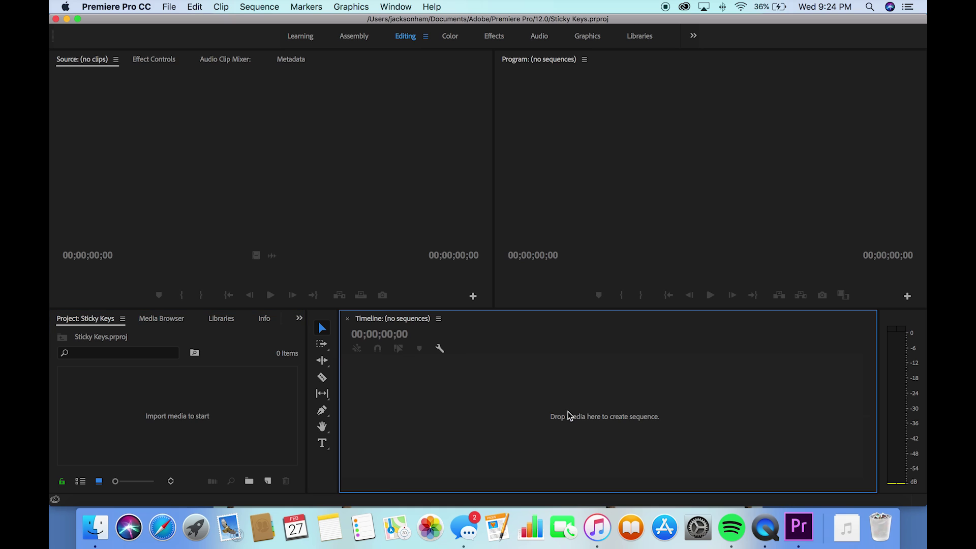
left_click(676, 160)
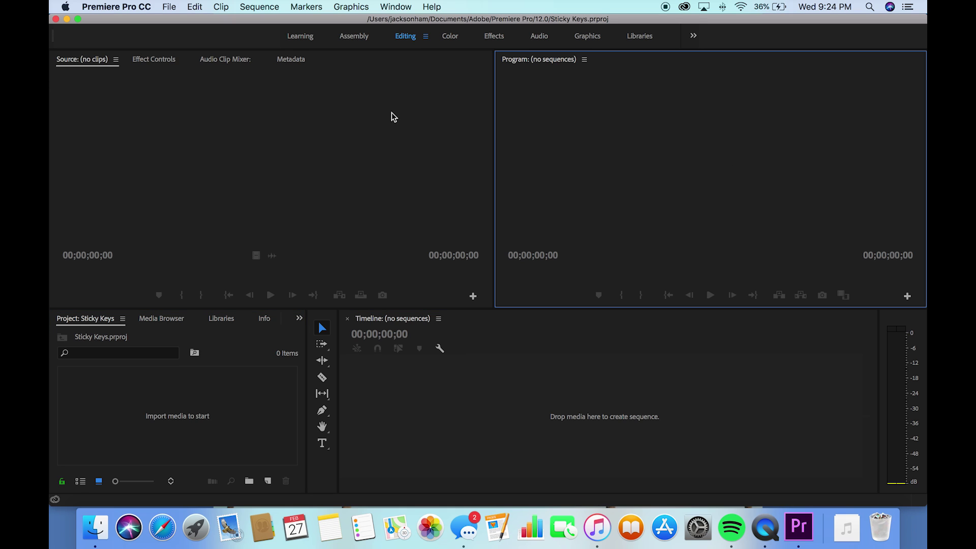
left_click(315, 177)
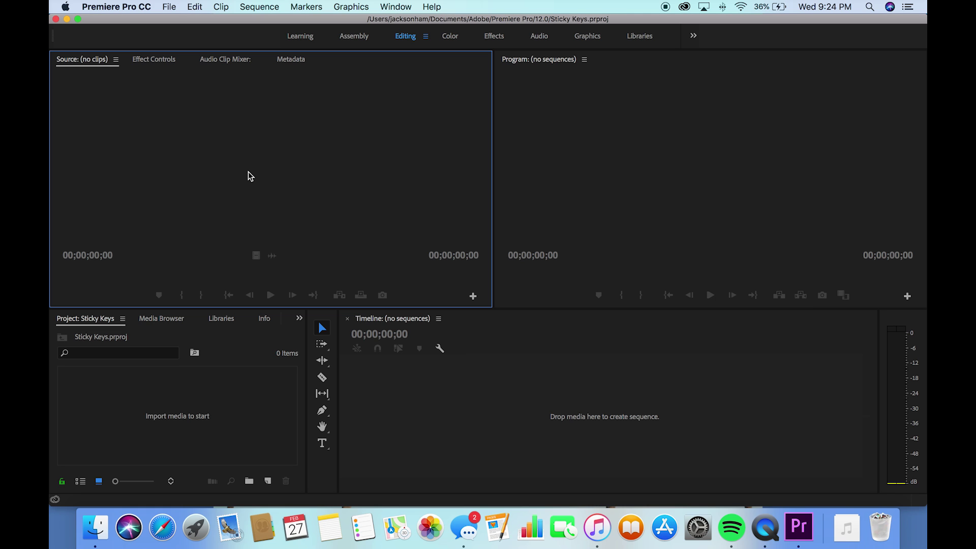
left_click(169, 6)
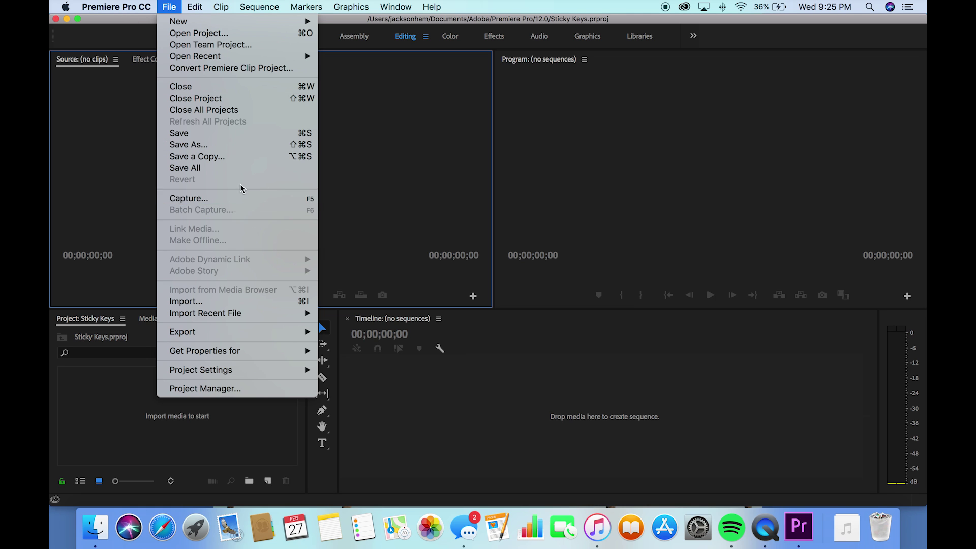
left_click(425, 358)
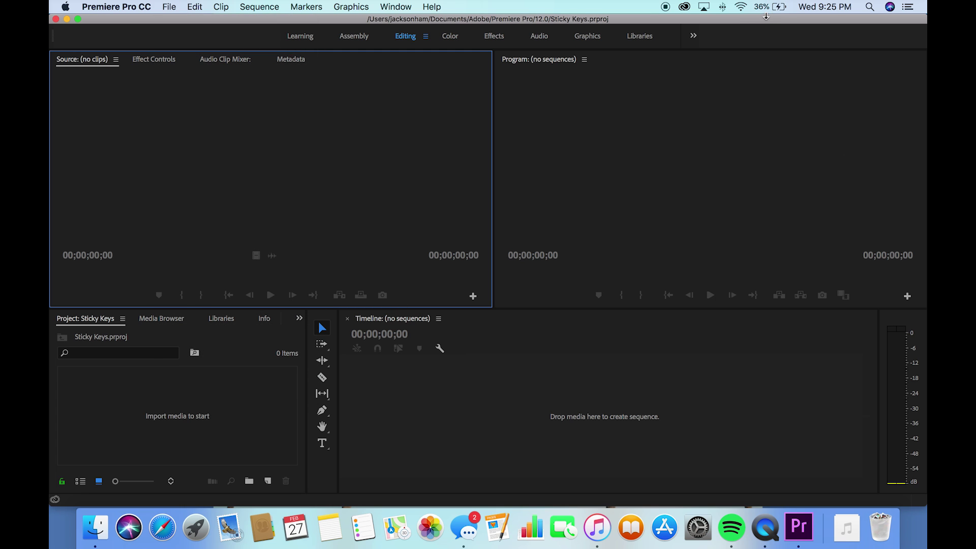
left_click_drag(767, 16, 769, 87)
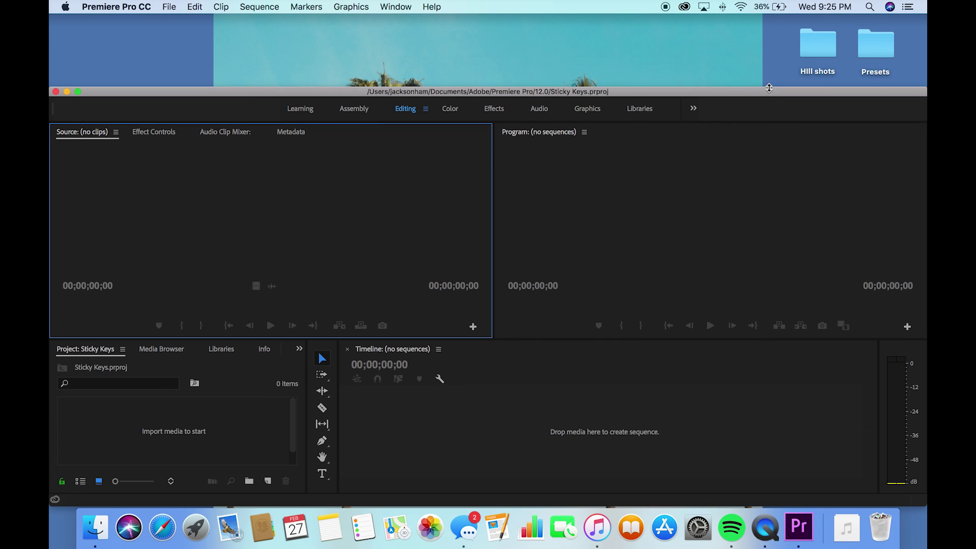
Open the Hill shots folder on the desktop and move its window aside
left_click(732, 50)
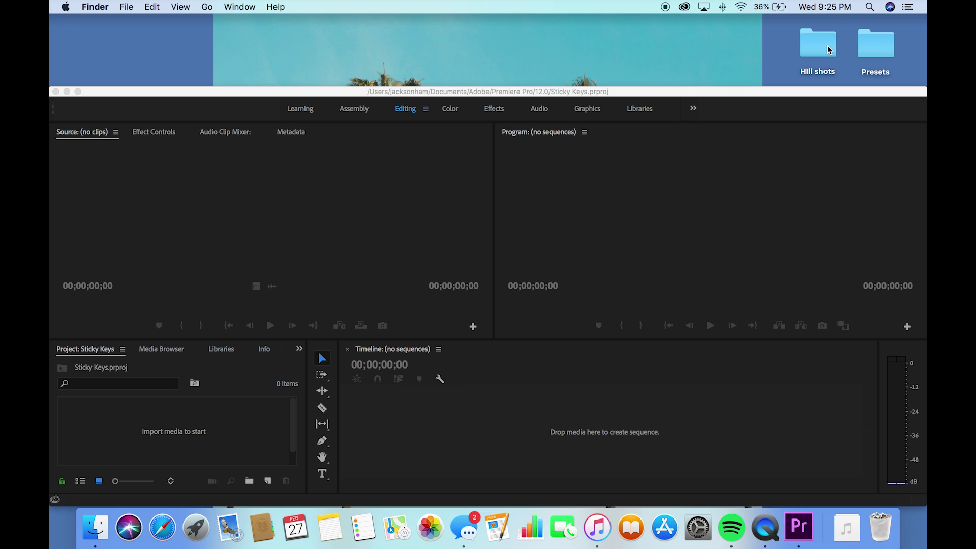
mouse_move(827, 50)
left_mouse_down()
mouse_move(771, 46)
mouse_move(825, 52)
left_mouse_up()
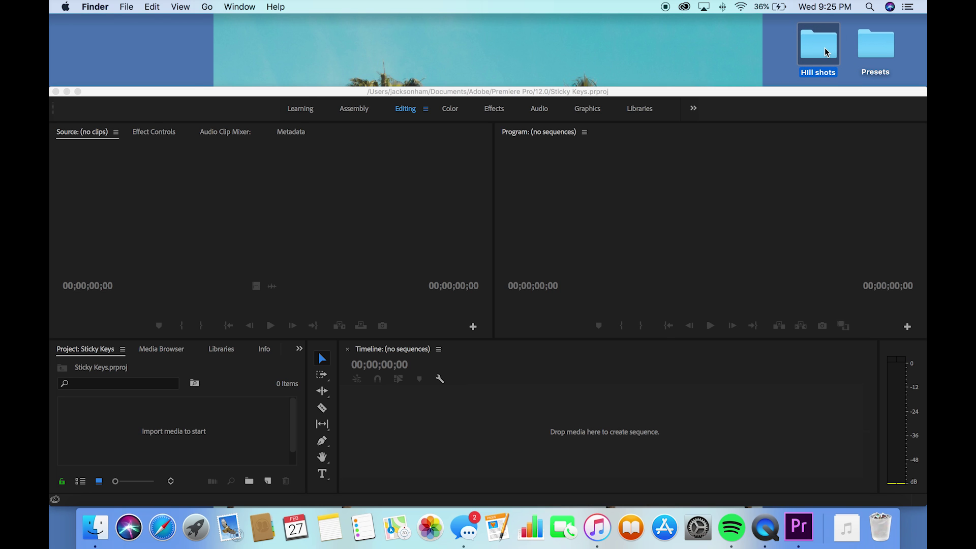
double_click(825, 52)
left_click_drag(504, 17, 557, 25)
Import DJI_0001–DJI_0005 into the project, close the folder, and maximize Premiere
left_click_drag(370, 87, 197, 436)
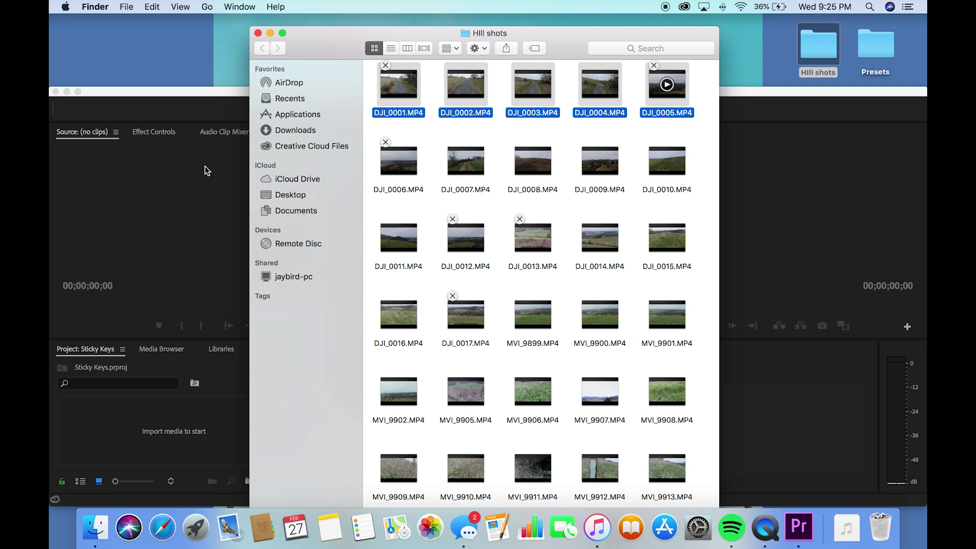
left_click(203, 101)
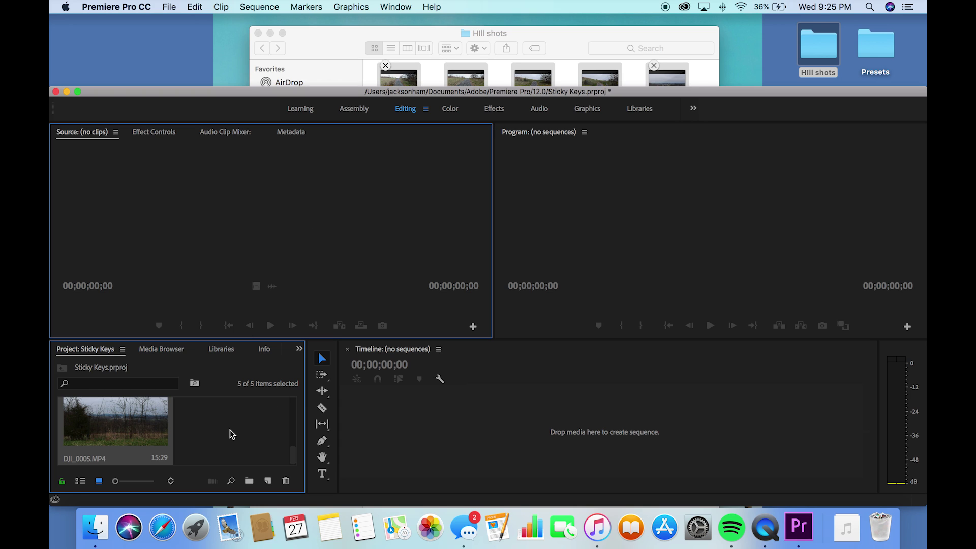
left_click(258, 34)
left_click(79, 92)
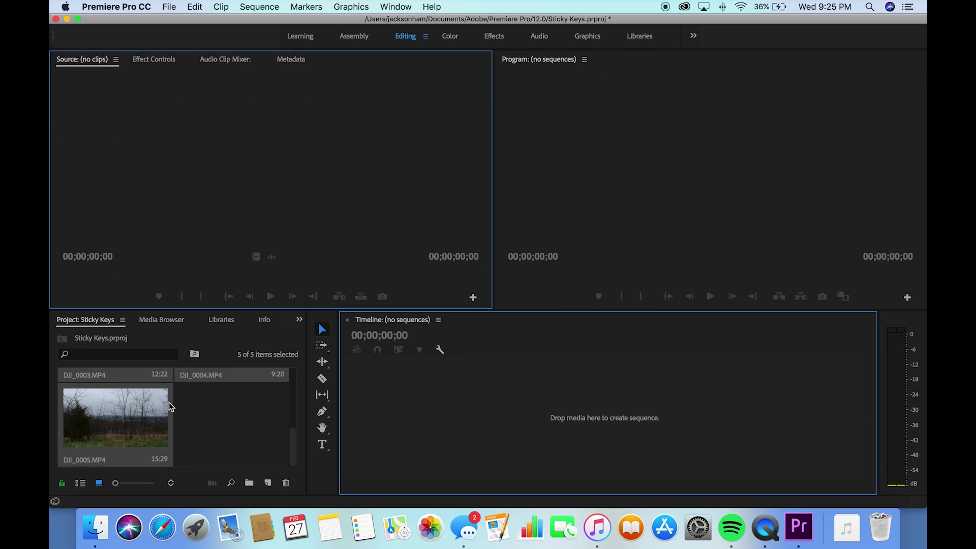
Open DJI_0001 in the Source monitor and scrub through it
scroll(220, 402, "up", 3)
left_click(220, 403)
scroll(220, 402, "down", 2)
scroll(221, 402, "up", 2)
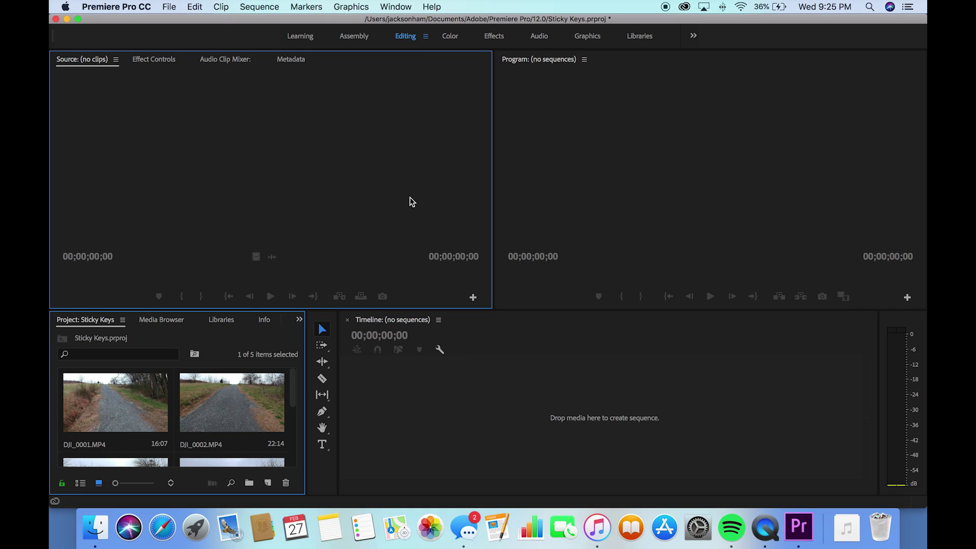
left_click(116, 407)
double_click(116, 407)
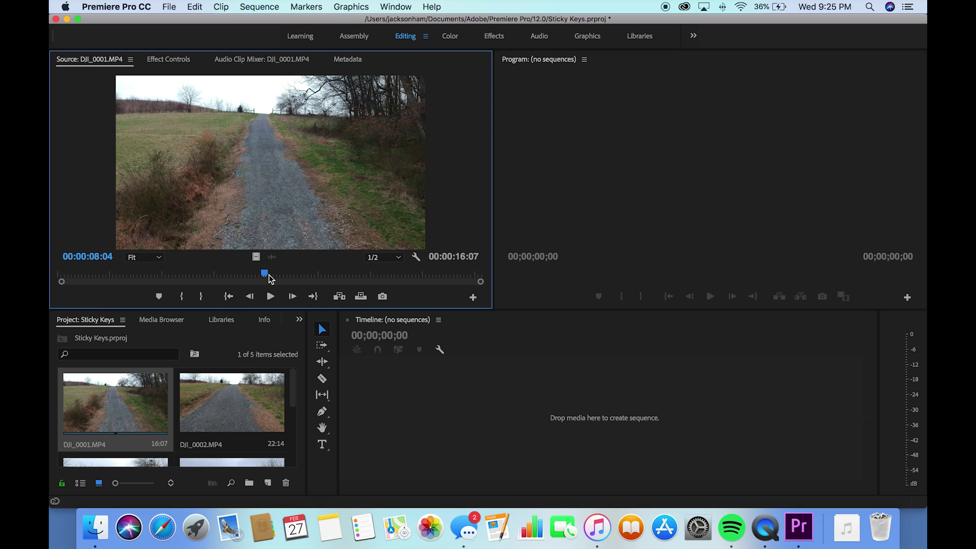
left_click_drag(269, 277, 351, 280)
Preview DJI_0002, then open DJI_0004 and scrub for a start point
double_click(206, 407)
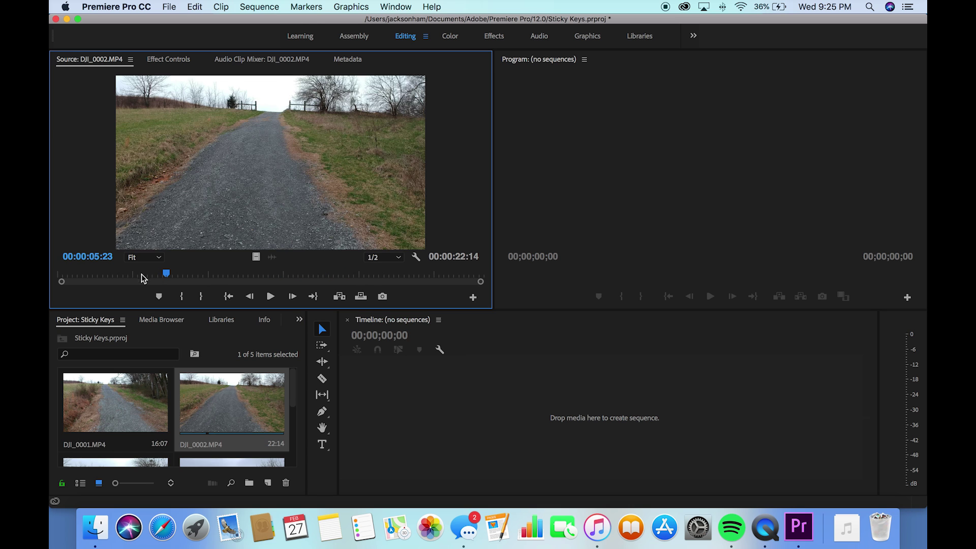
left_click_drag(168, 278, 424, 283)
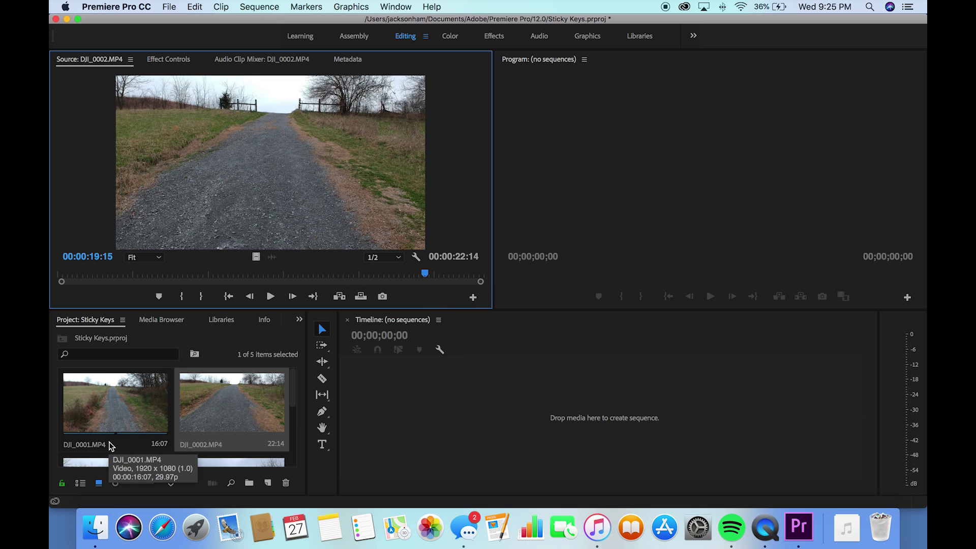
scroll(111, 445, "down", 2)
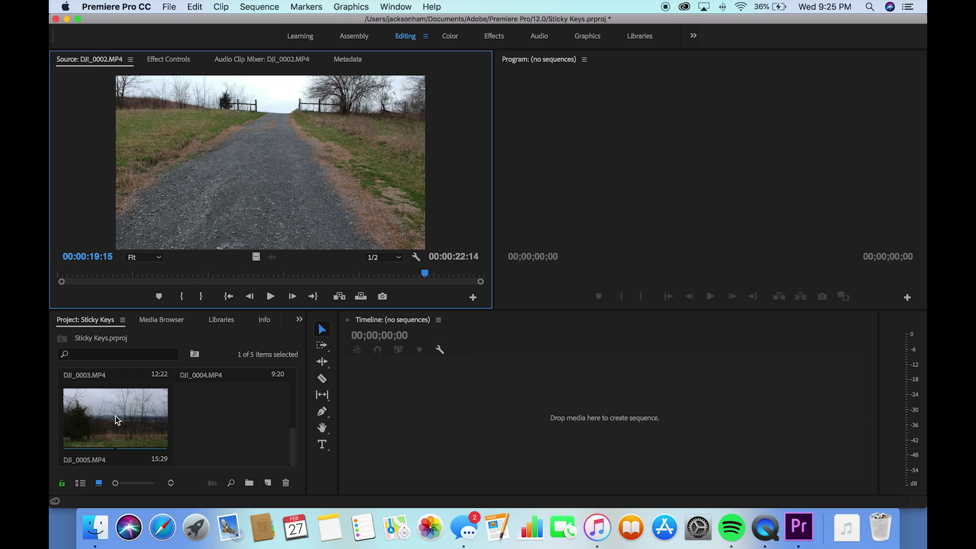
double_click(227, 423)
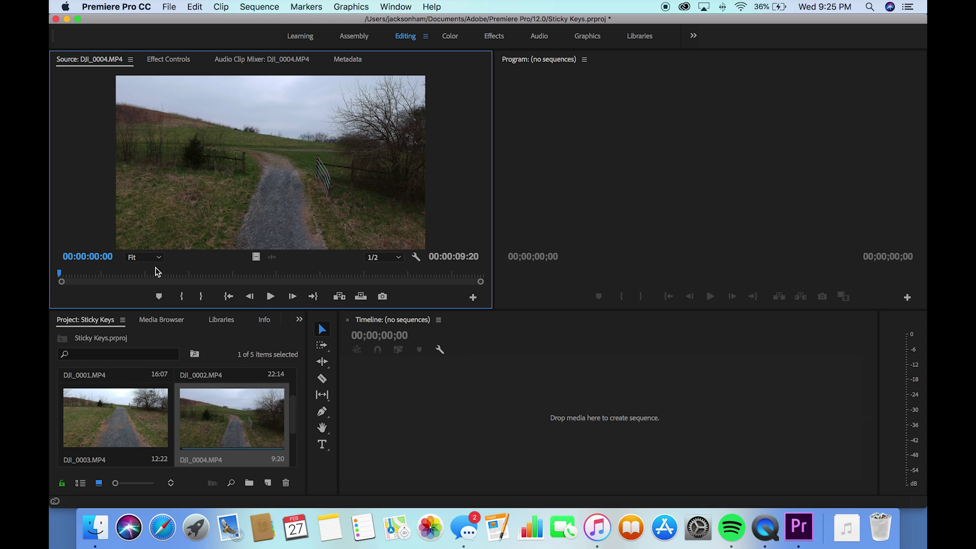
left_click_drag(172, 275, 221, 269)
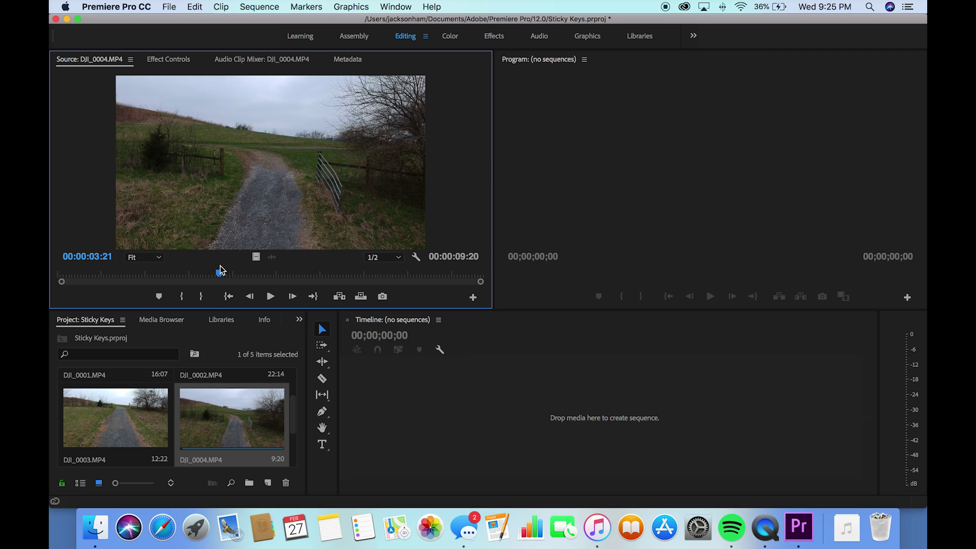
Set provisional In/Out points on DJI_0004 at 3:21 and 7:27, then shift them to 1:23 and 8:09
key("i")
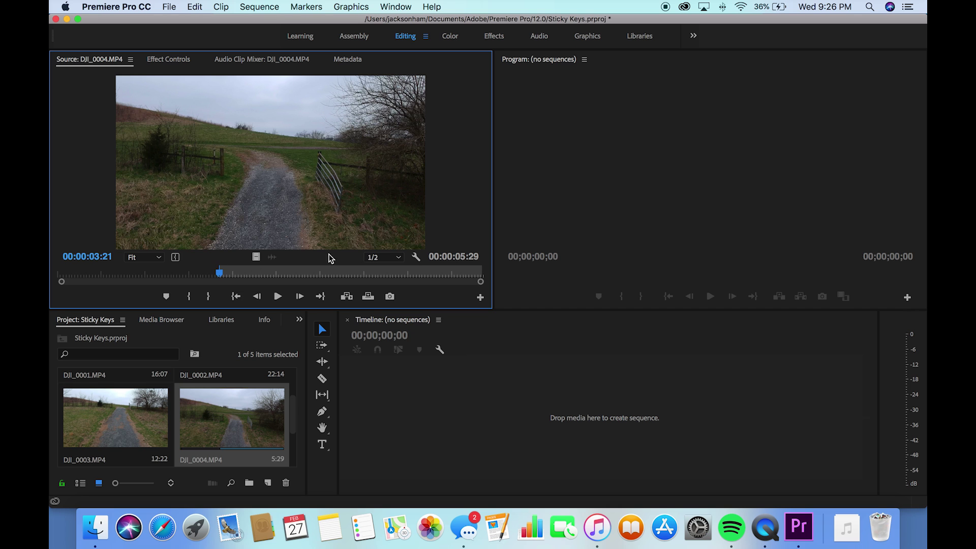
left_click(404, 275)
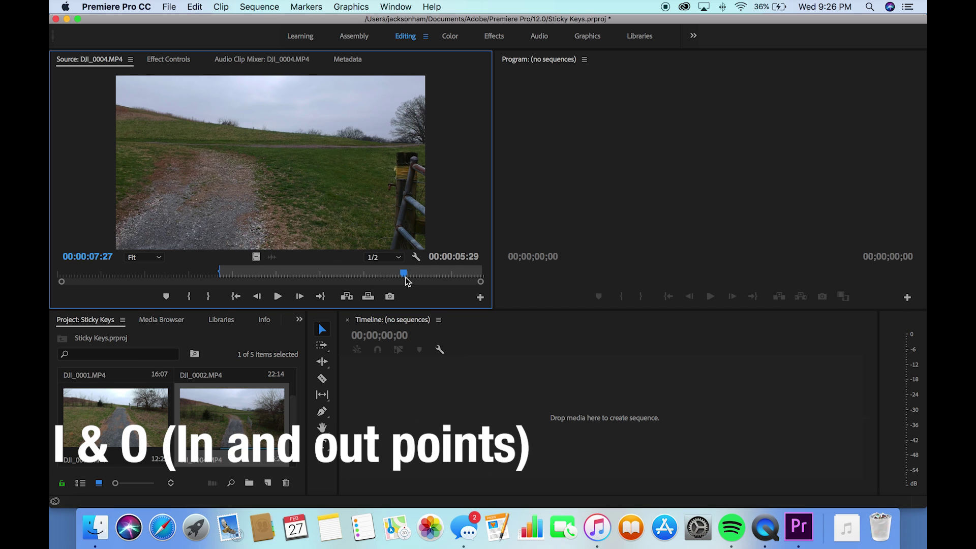
key("o")
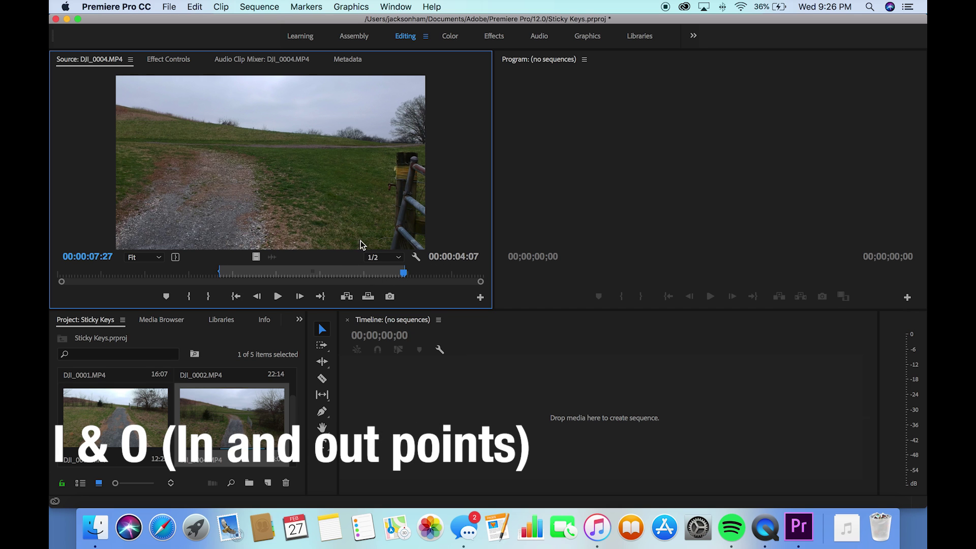
left_click_drag(385, 277, 420, 274)
left_click(189, 296)
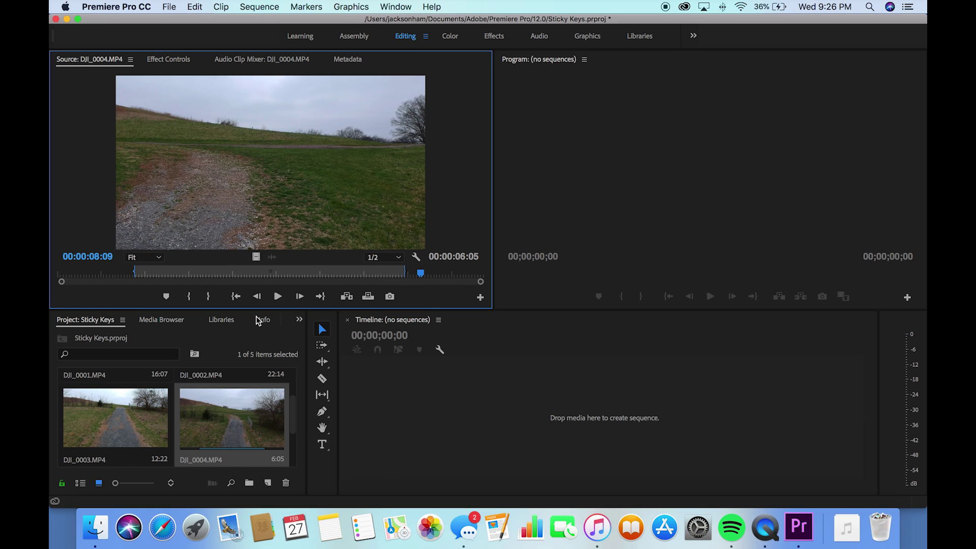
left_click(208, 296)
Reset DJI_0004's In point to 00:00:02:09 and Out point to 00:00:06:10
left_click(162, 274)
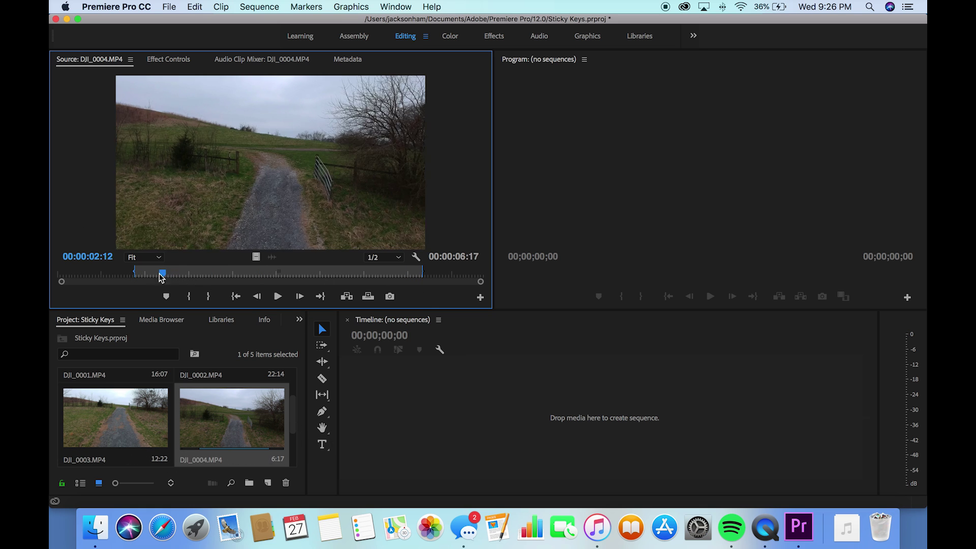
key("Left")
key("Left")
key("Left")
key("i")
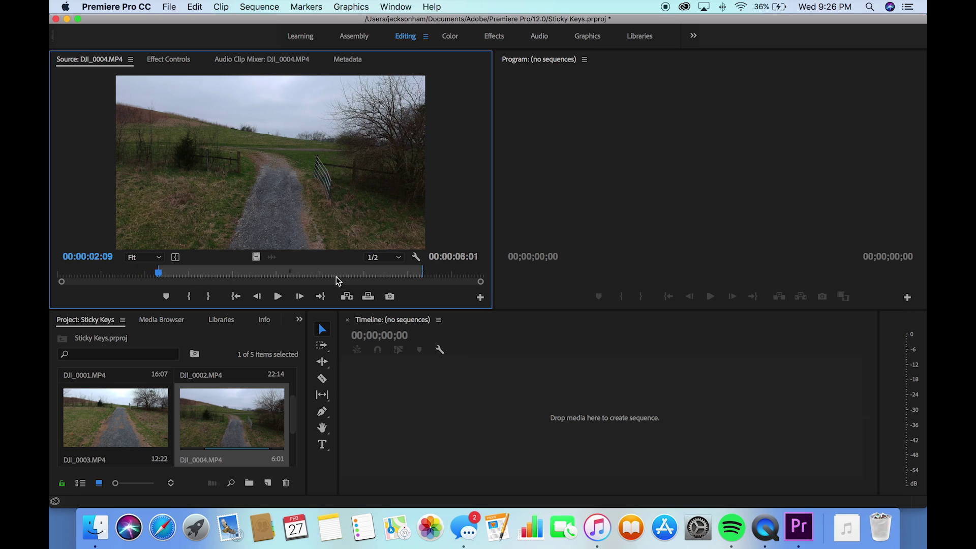
left_click(335, 275)
key("o")
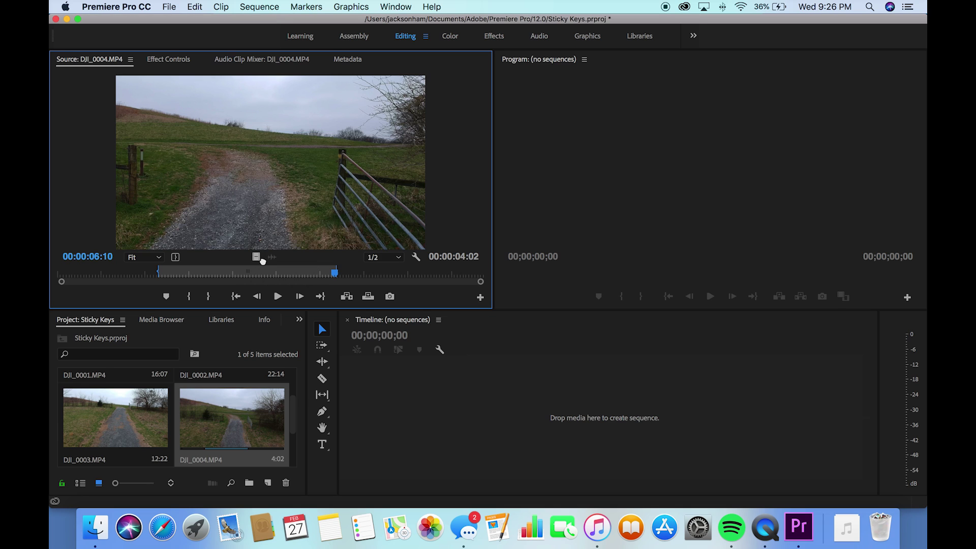
Drag the marked DJI_0004 section into the Timeline as a new sequence and lengthen it on V1
left_click_drag(418, 344, 462, 408)
left_click_drag(420, 302, 443, 429)
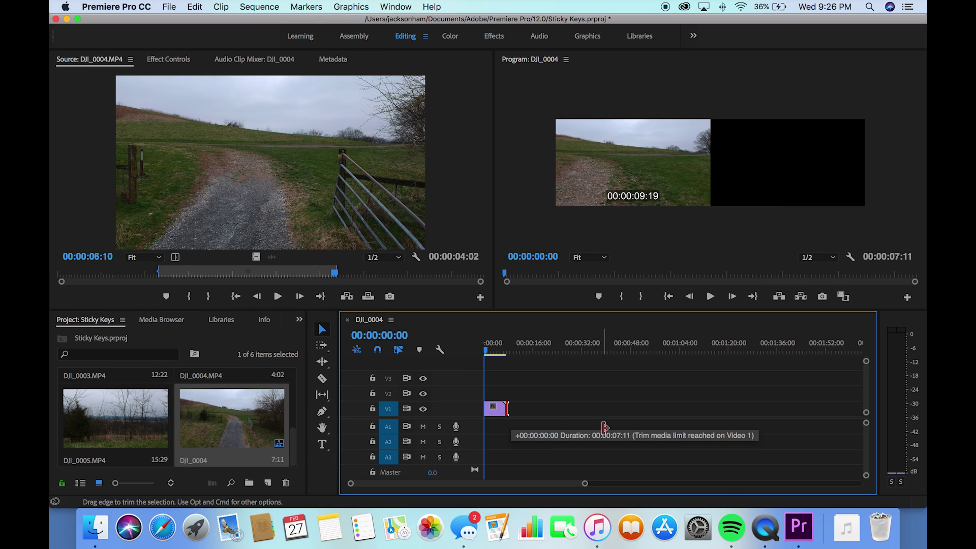
left_click_drag(497, 409, 531, 395)
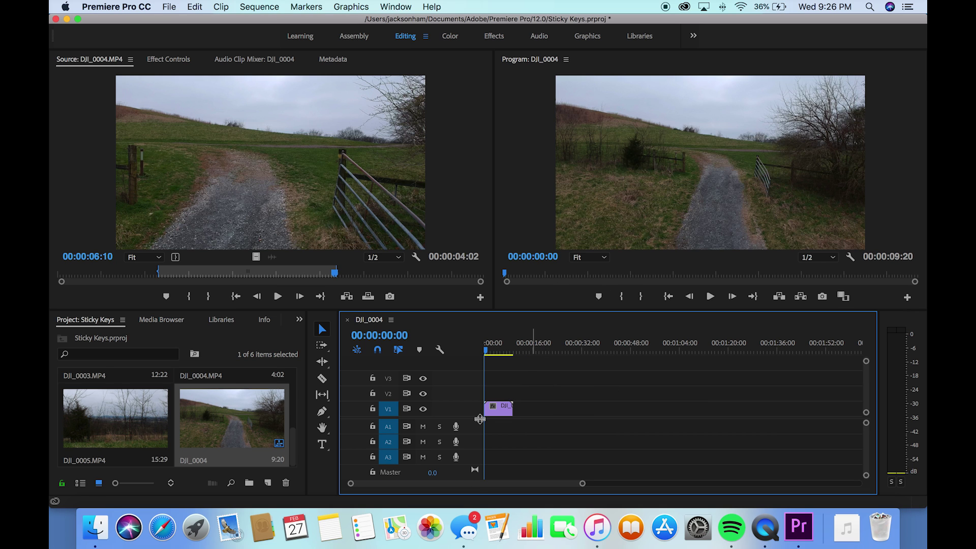
Zoom the Timeline in twice and out once, scrub the DJI_0004 sequence, then return to its start
key("=")
key("=")
key("=")
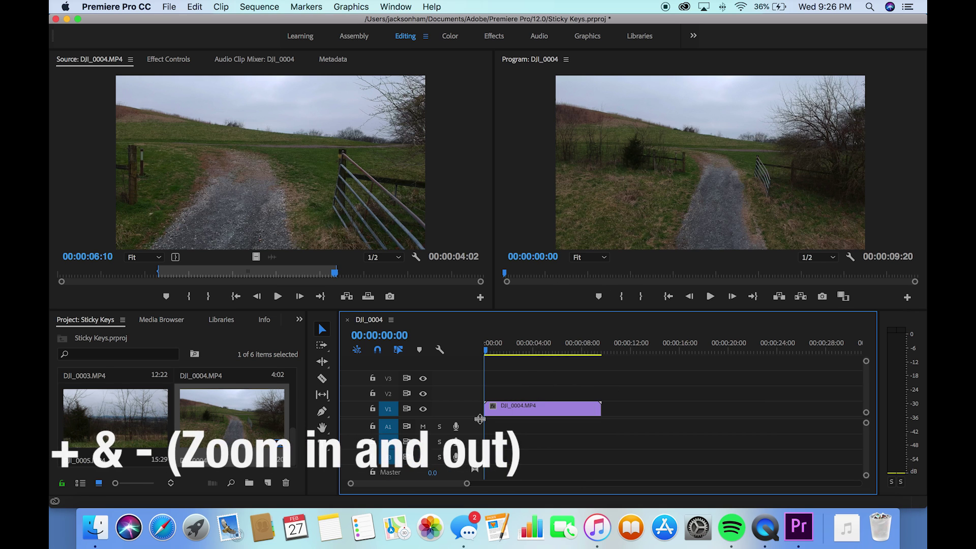
key("=")
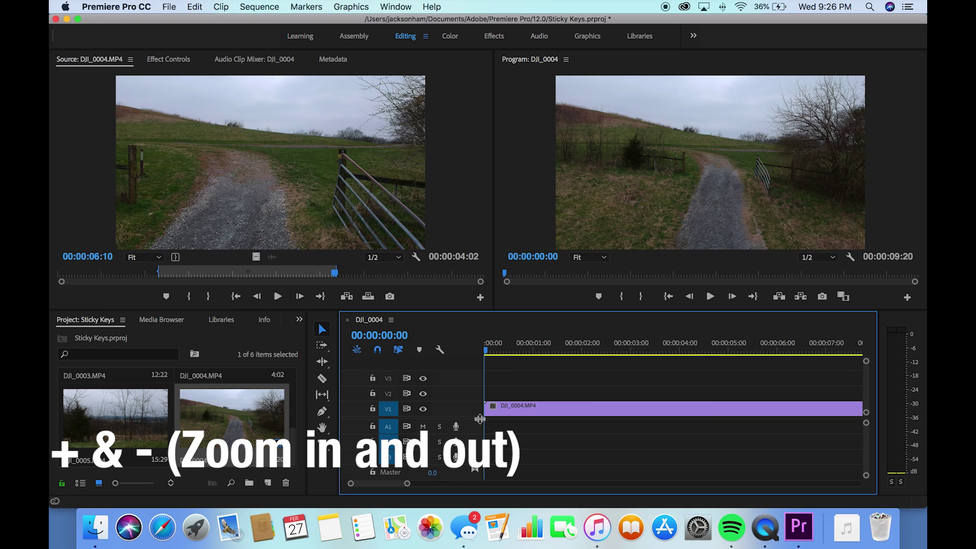
key("minus")
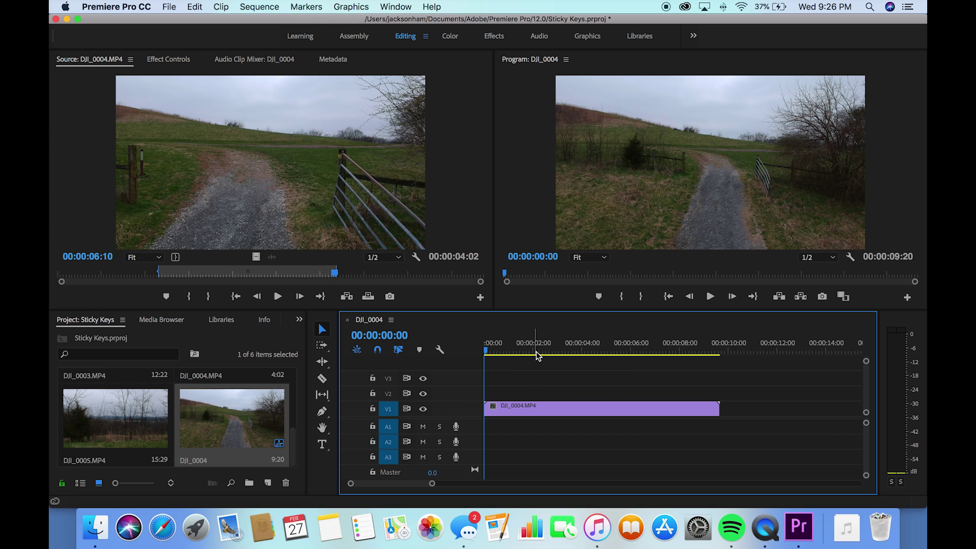
left_click_drag(536, 351, 580, 356)
key("Home")
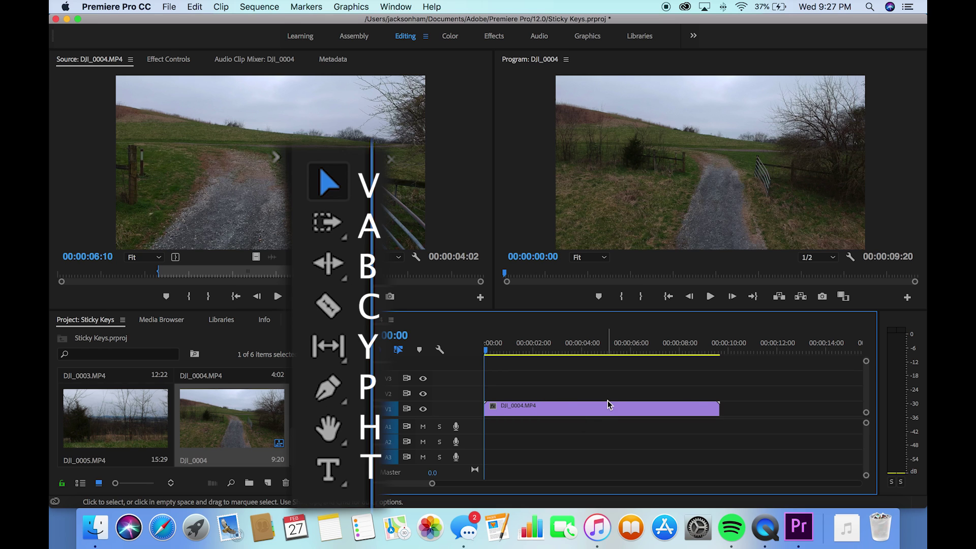
key("c")
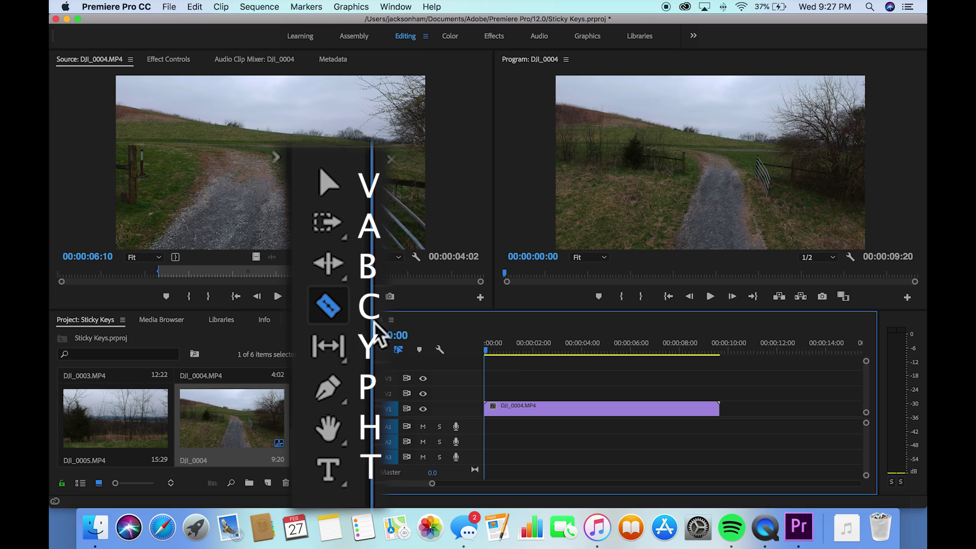
key("v")
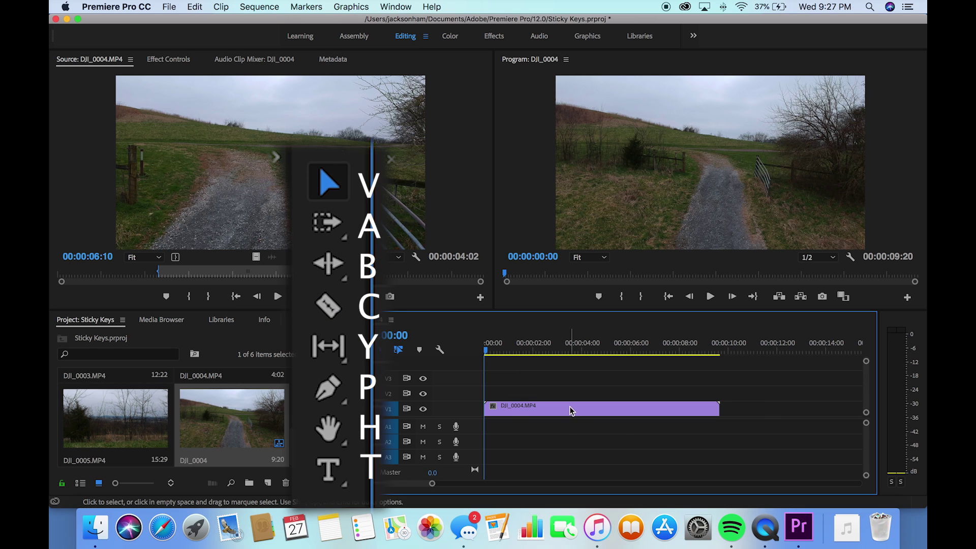
left_click_drag(571, 407, 542, 422)
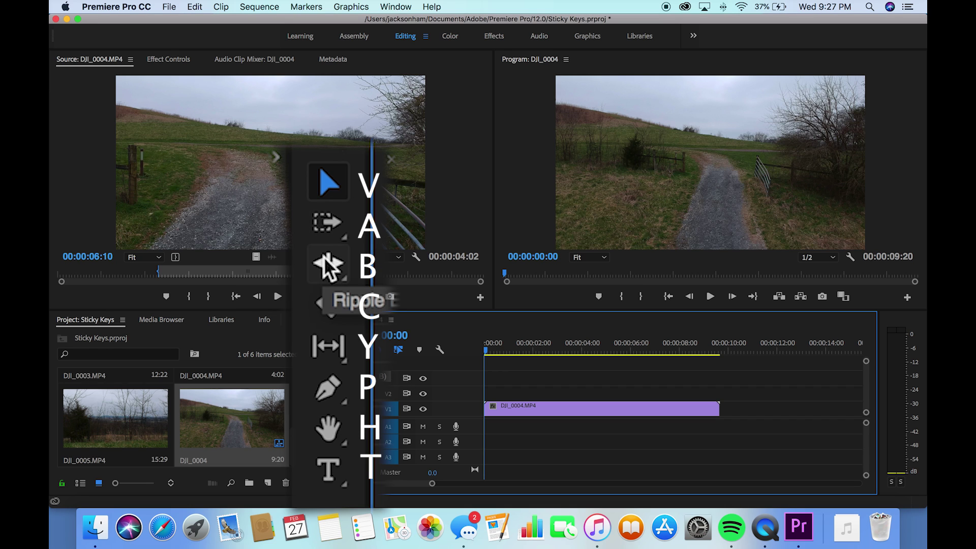
Drop DJI_0005 onto V1 after DJI_0004 and Ripple Delete the gap between them
left_click(117, 417)
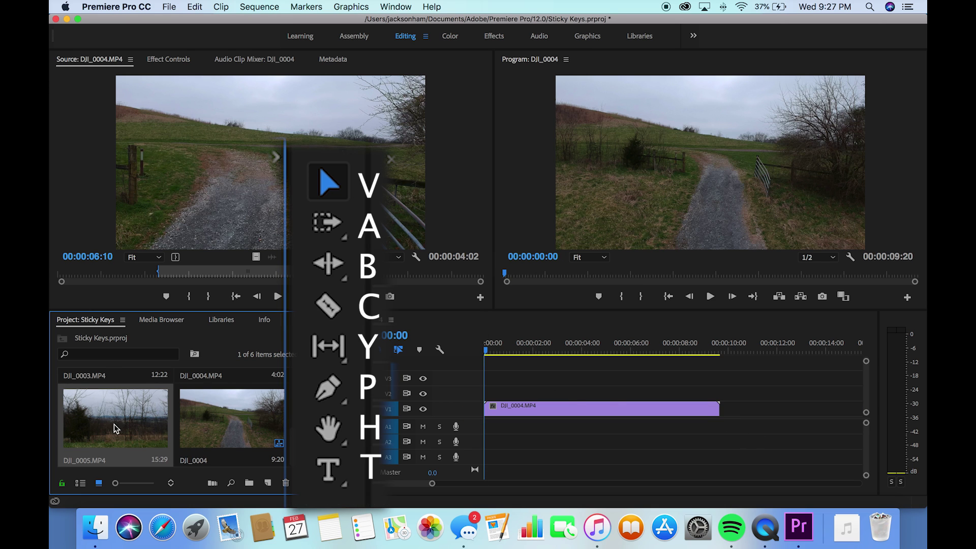
left_click_drag(117, 428, 768, 409)
left_click(344, 248)
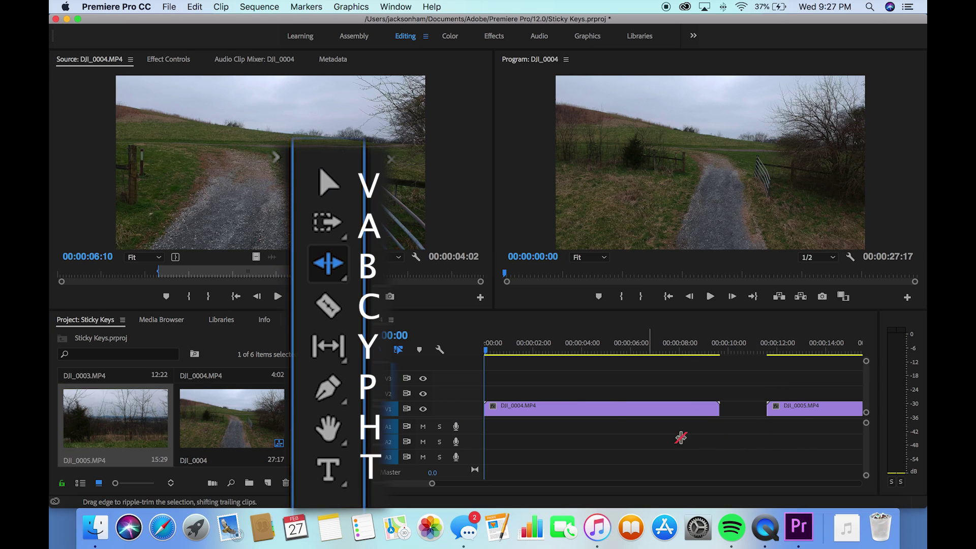
left_click(739, 409)
right_click(745, 412)
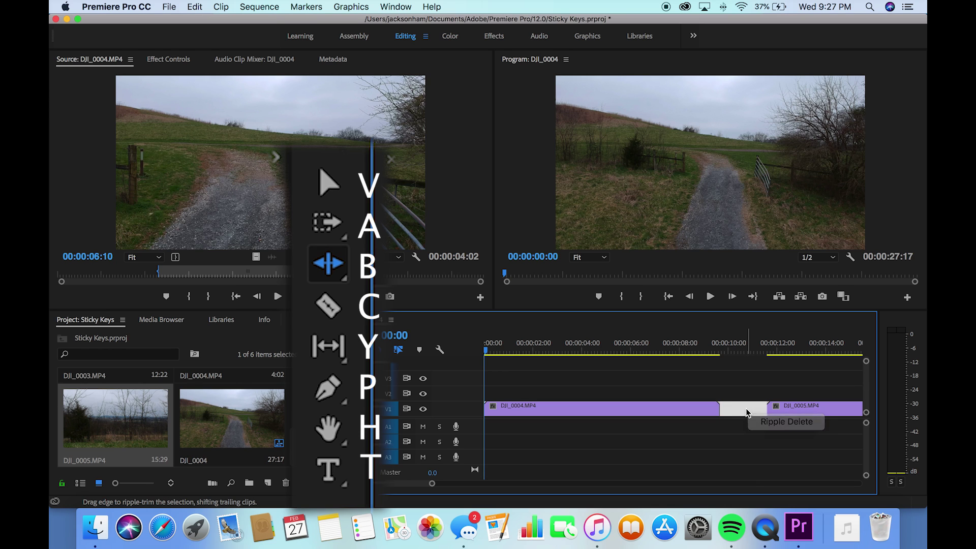
left_click(786, 421)
key("Down")
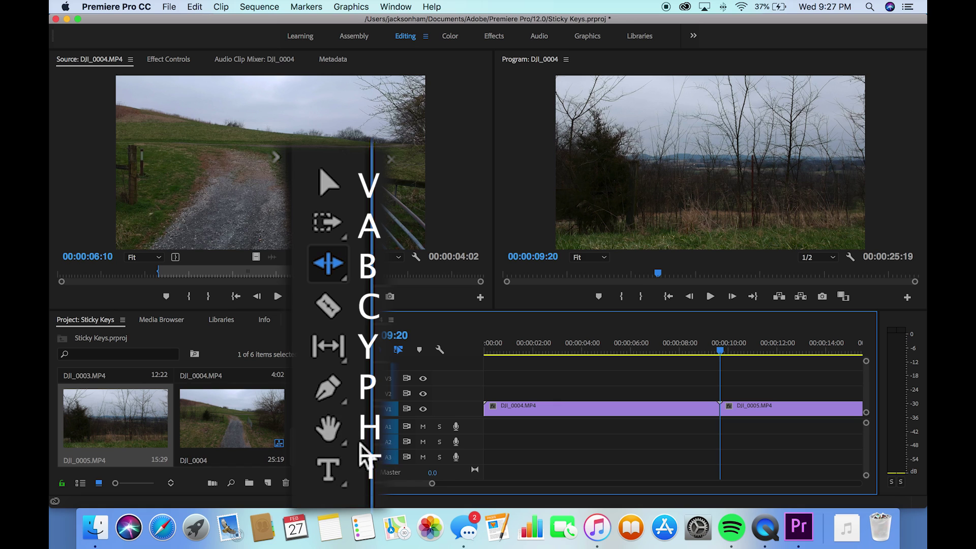
left_click(328, 428)
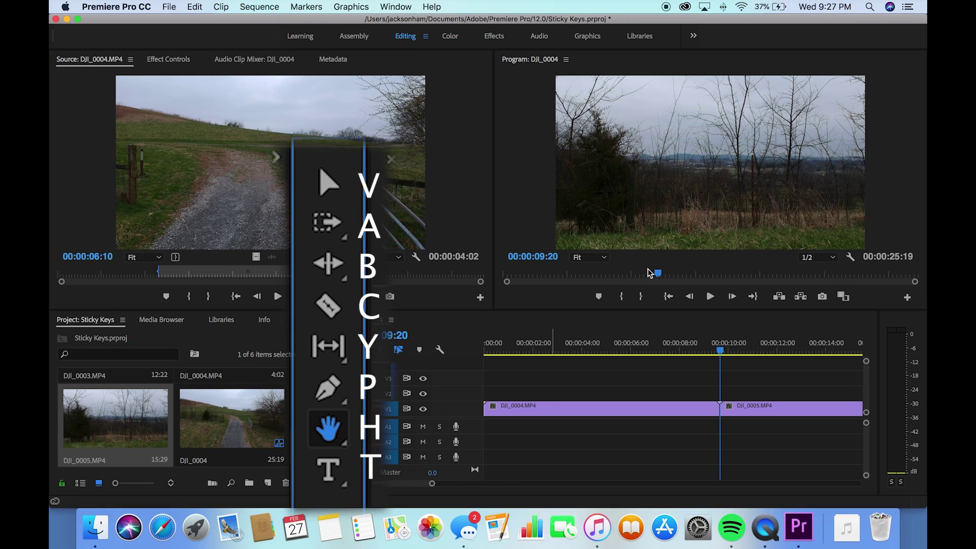
left_click(582, 213)
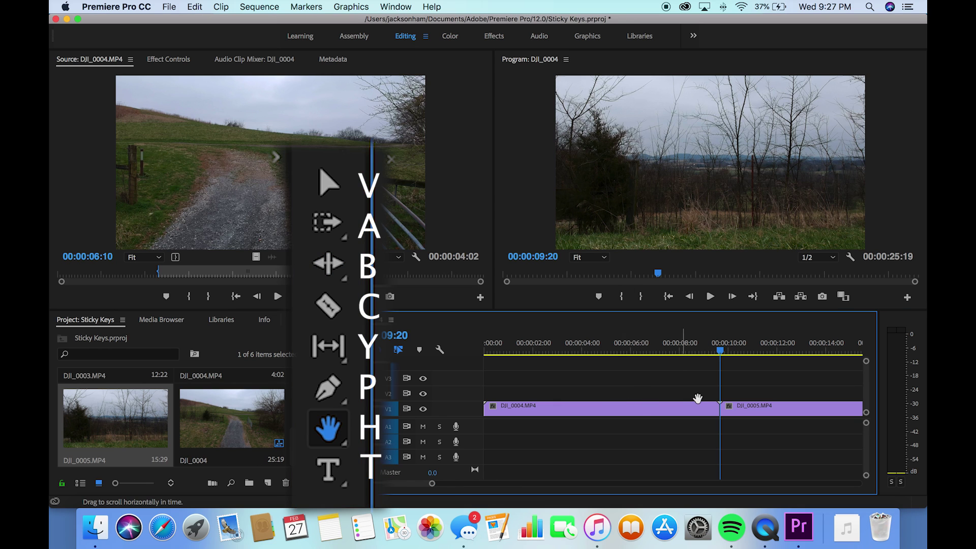
left_click_drag(697, 398, 737, 390)
left_click_drag(646, 383, 767, 388)
left_click_drag(778, 373, 682, 387)
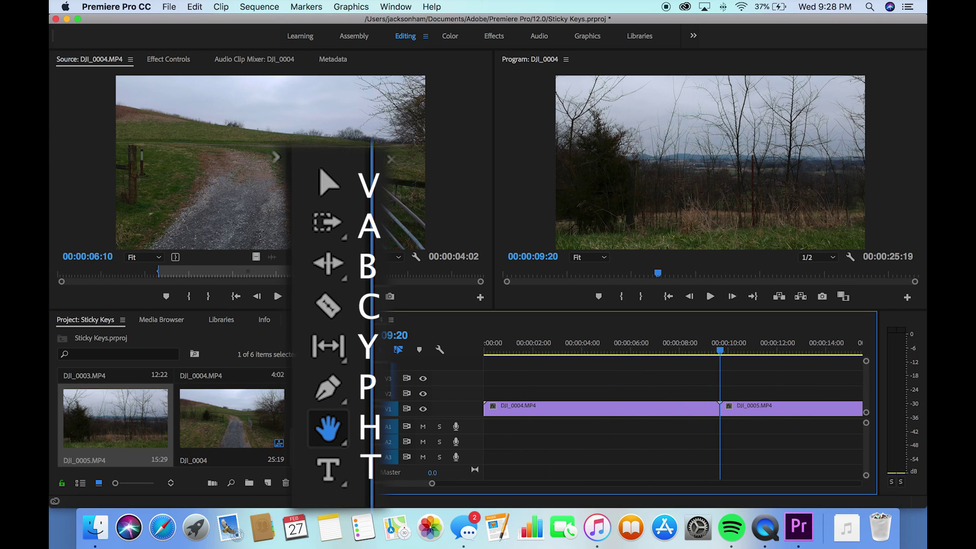
left_click(333, 466)
left_click(624, 182)
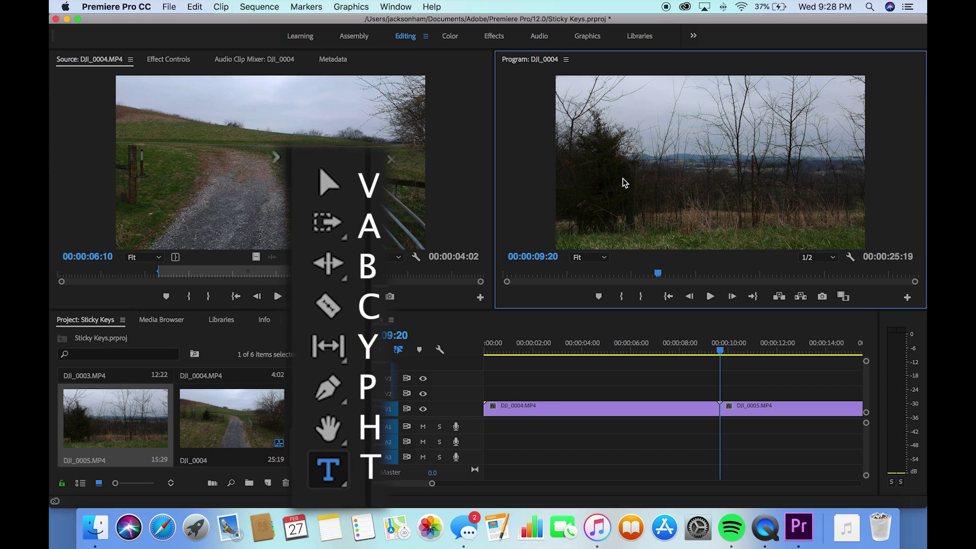
left_click(623, 178)
type("dfwjGIANKDA")
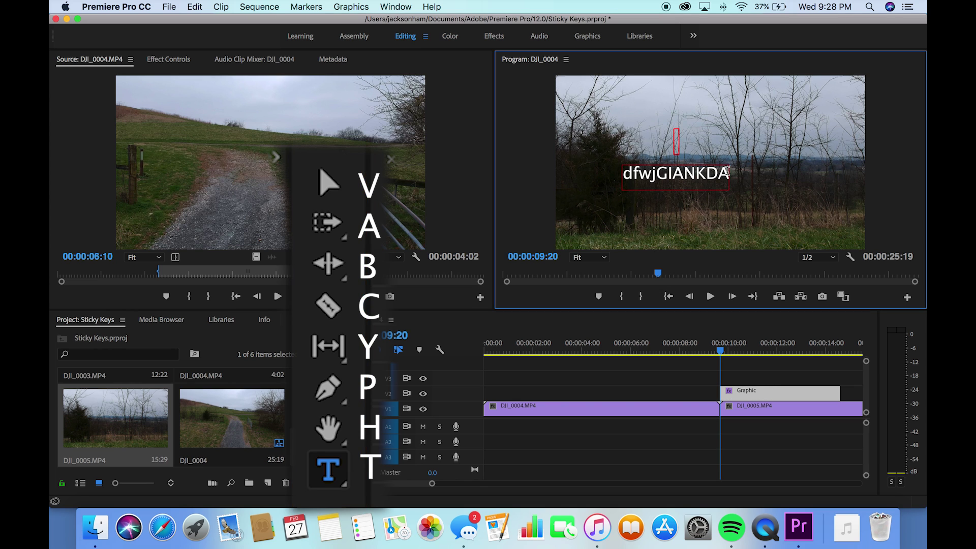
key("super+z")
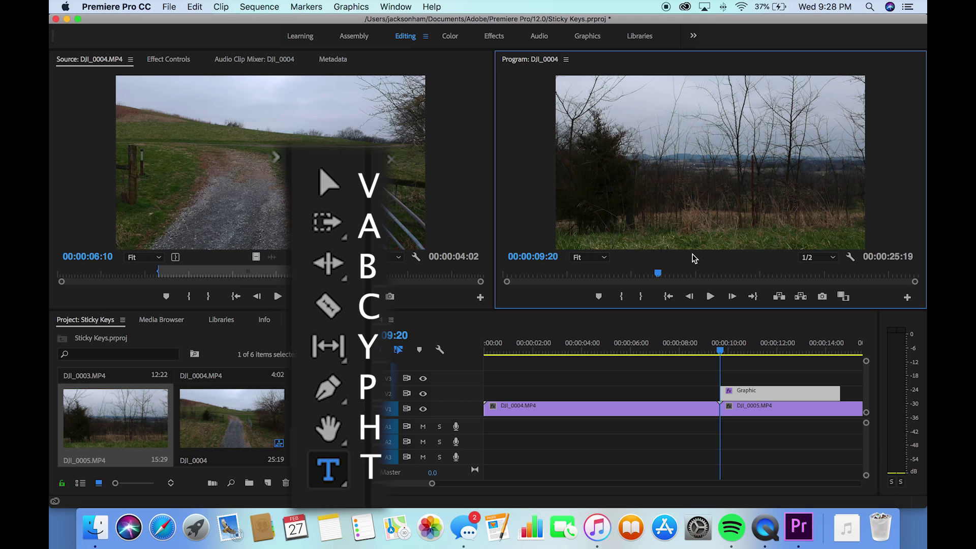
left_click(769, 394)
key("Delete")
key("Home")
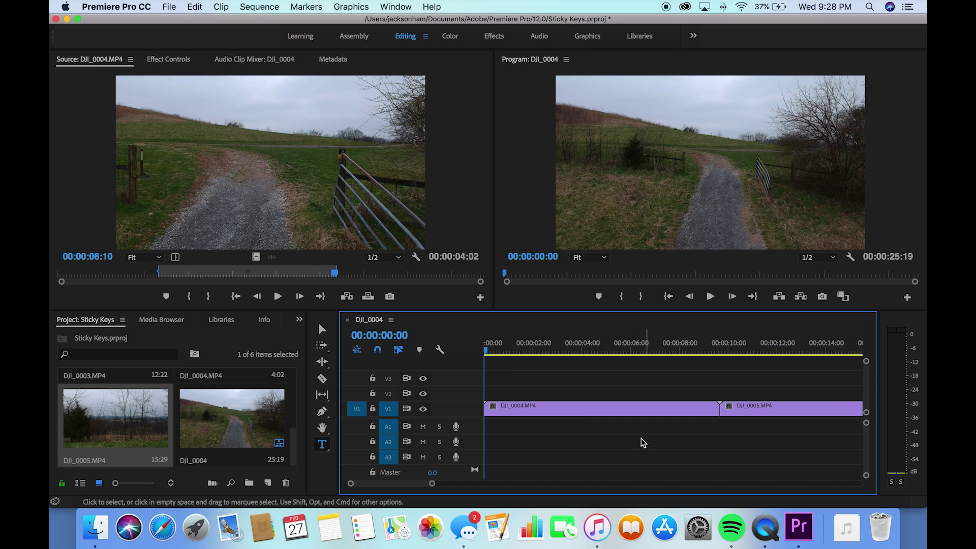
Razor-cut DJI_0004 at two points and remove the third piece with Cmd+X
key("c")
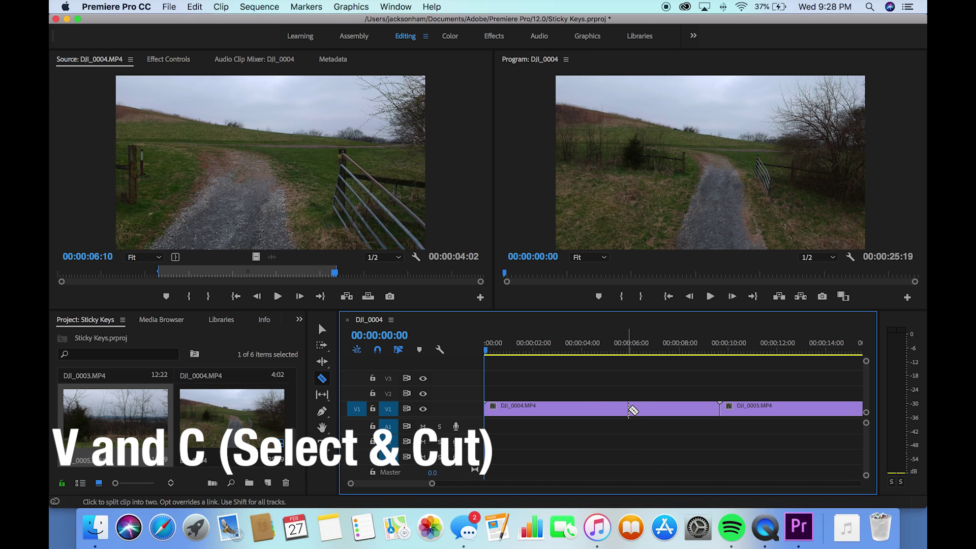
left_click(557, 410)
left_click(639, 412)
key("v")
left_click(696, 406)
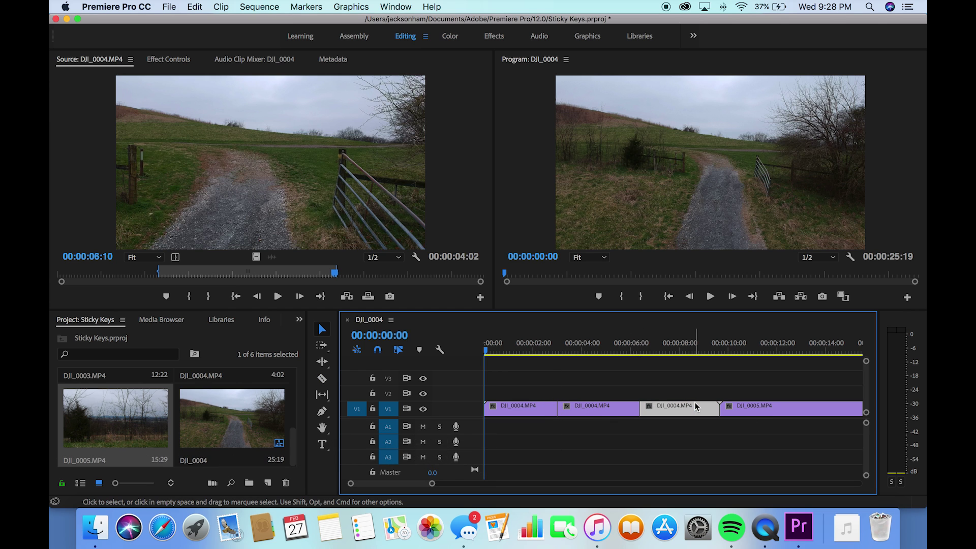
key("super+x")
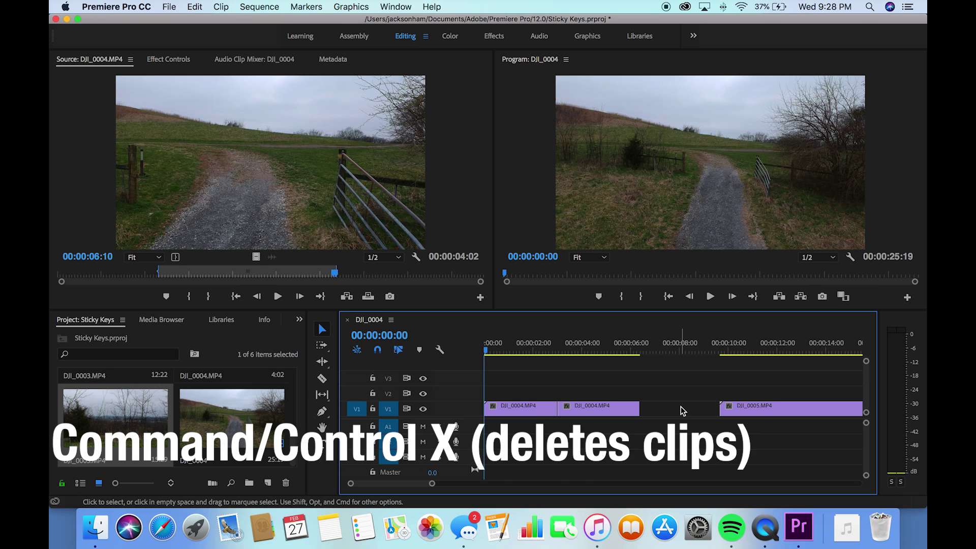
mouse_move(687, 355)
left_mouse_down()
mouse_move(754, 369)
mouse_move(634, 367)
mouse_move(689, 366)
left_mouse_up()
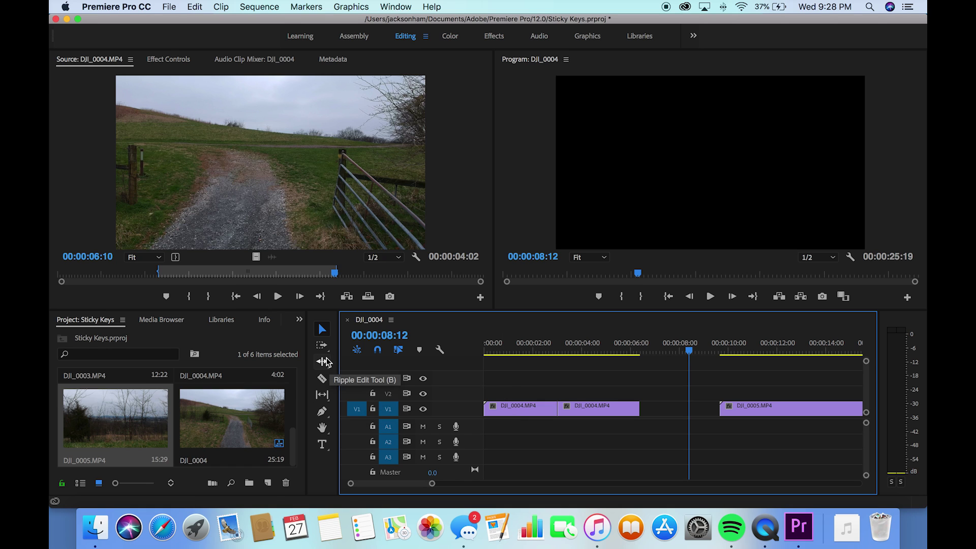
Ripple Delete the gap on V1 and scrub the joined clips to review
left_click(666, 408)
right_click(666, 408)
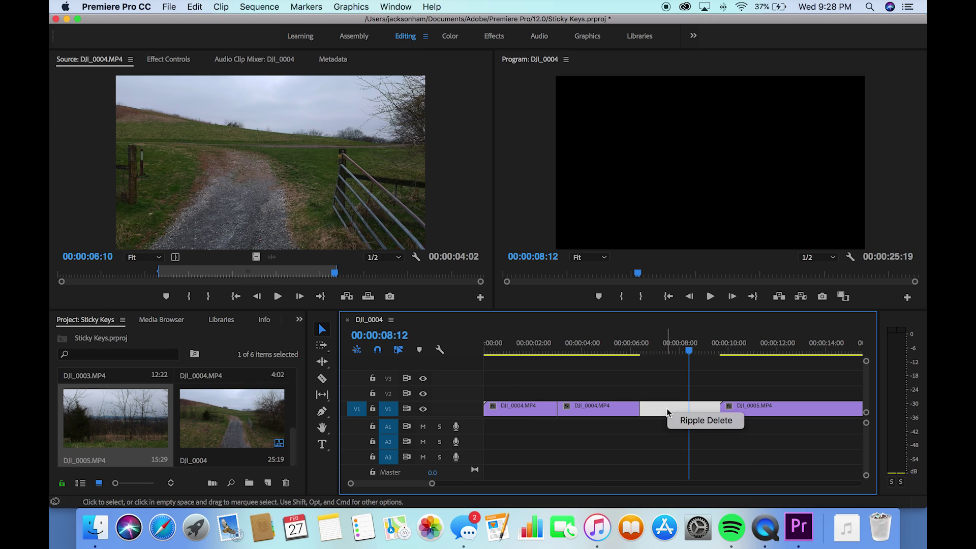
left_click(703, 420)
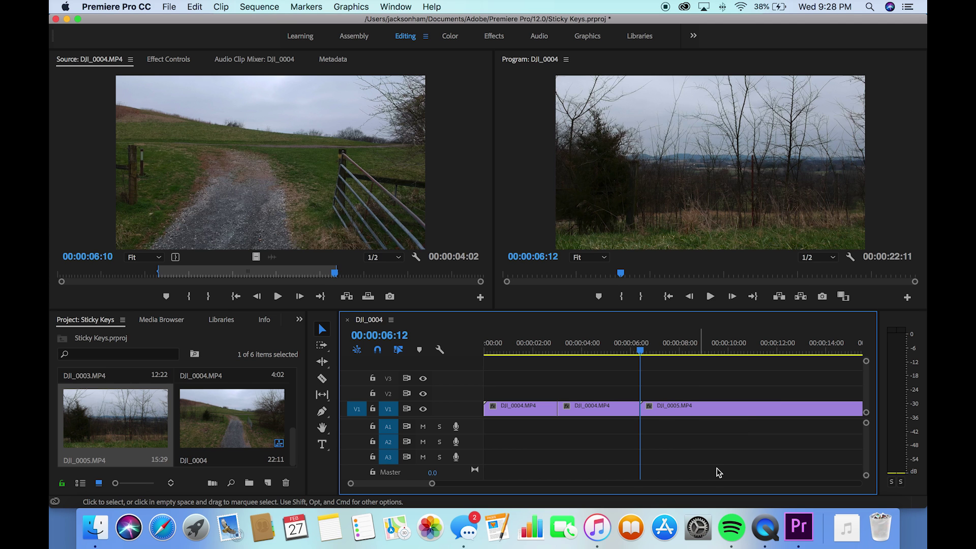
left_click_drag(644, 345, 678, 387)
left_click(685, 414)
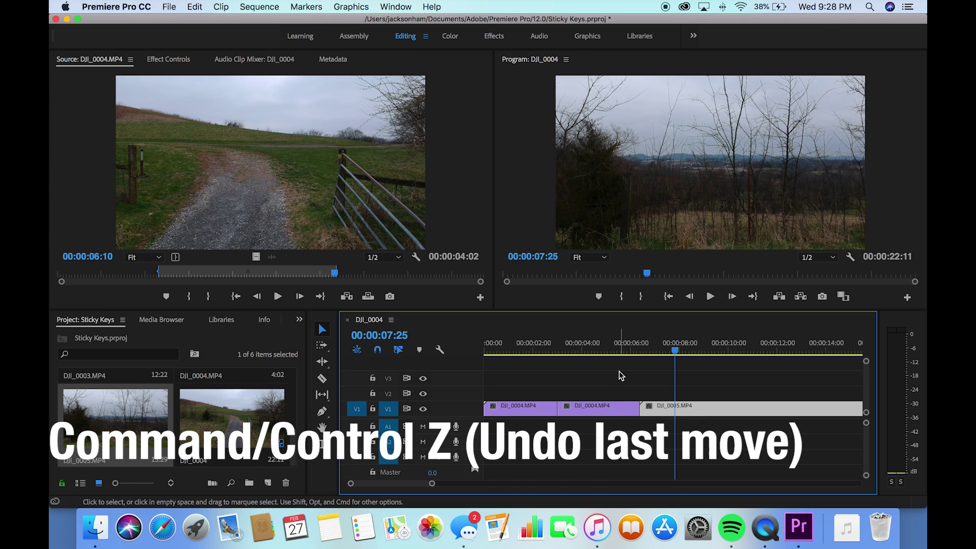
Undo and redo the ripple delete, then park the playhead at 00:00:05:03
key("super+z")
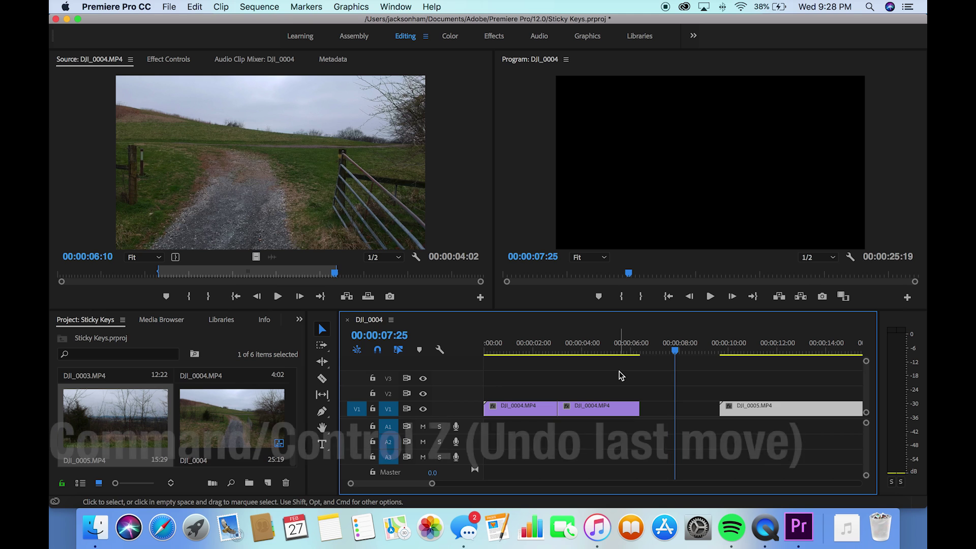
key("super+shift+z")
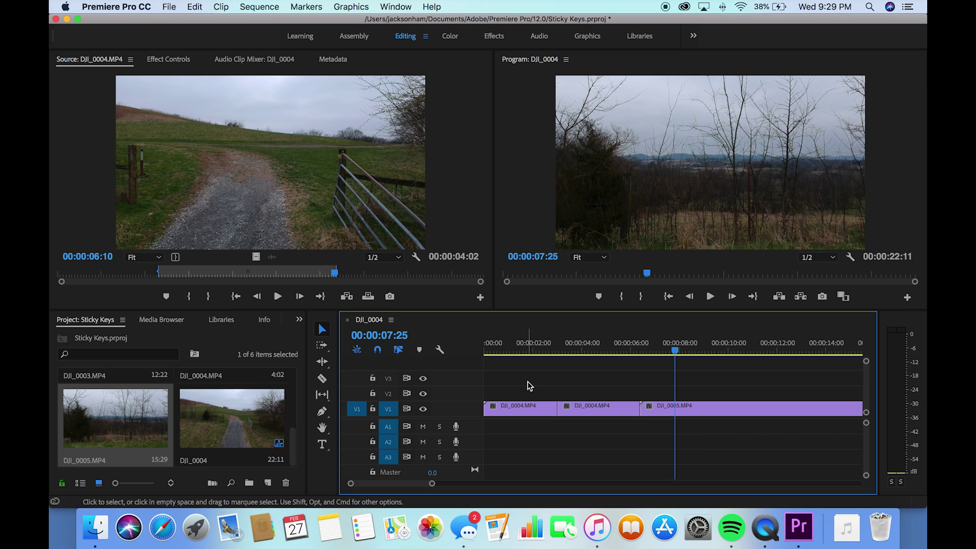
left_click(608, 344)
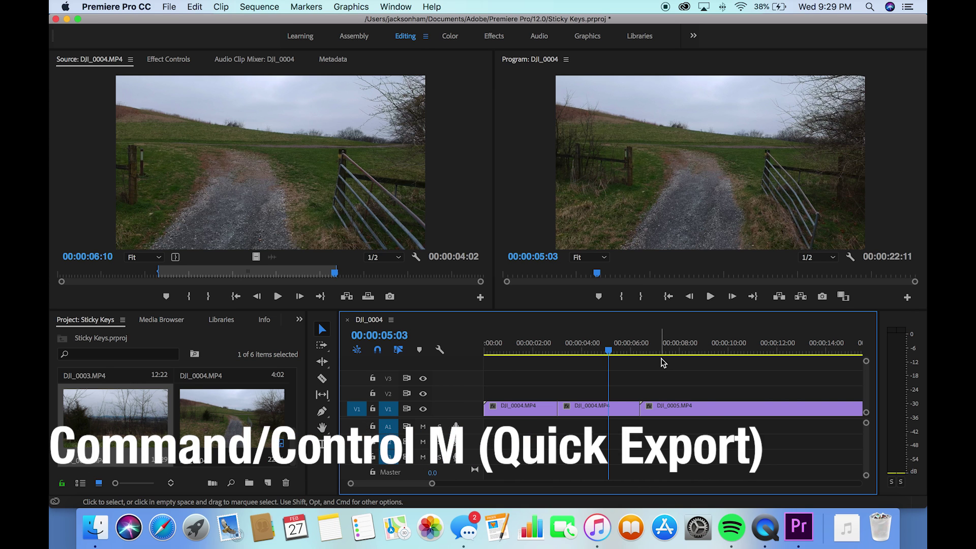
Rename the sequence's QuickTime export file to STICKY KEYS.mov in Export Settings
key("super+m")
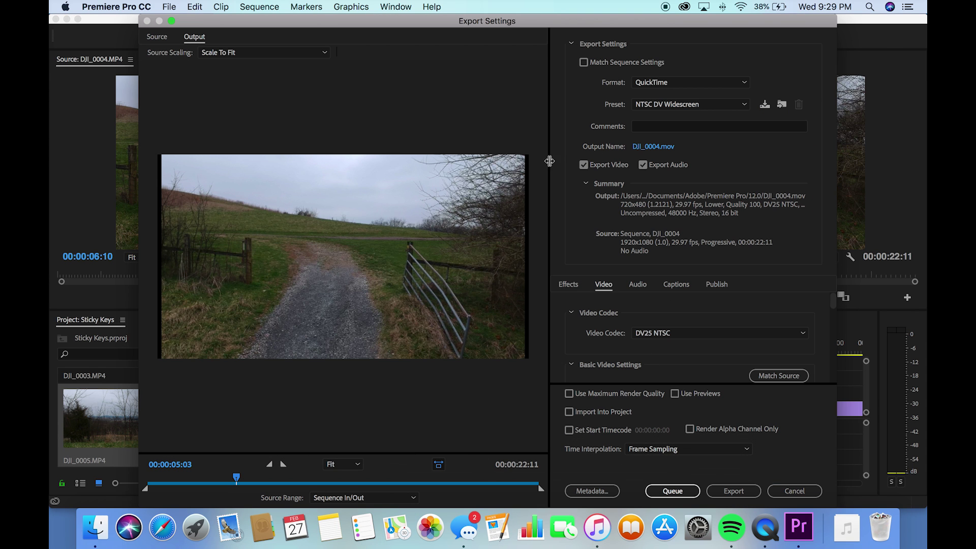
left_click(653, 151)
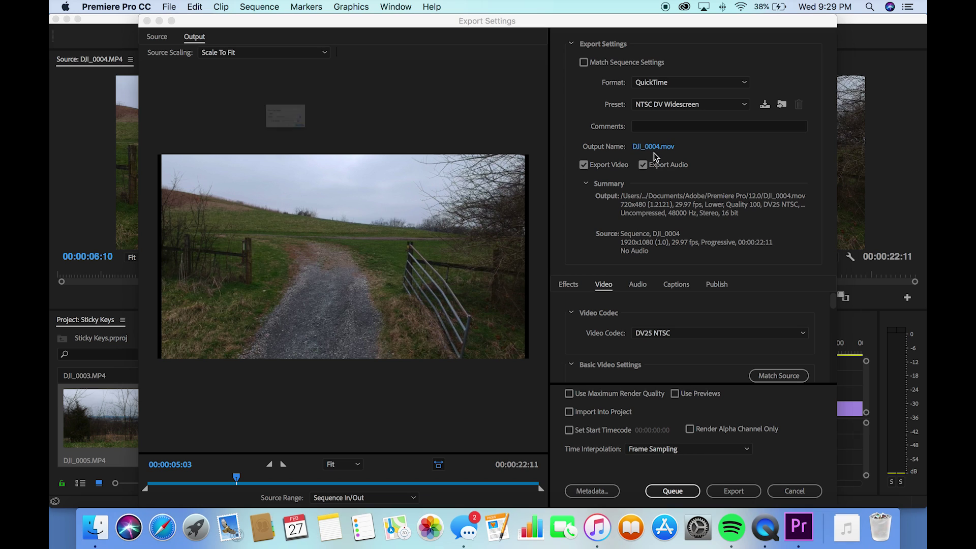
type("STICKY KEYS")
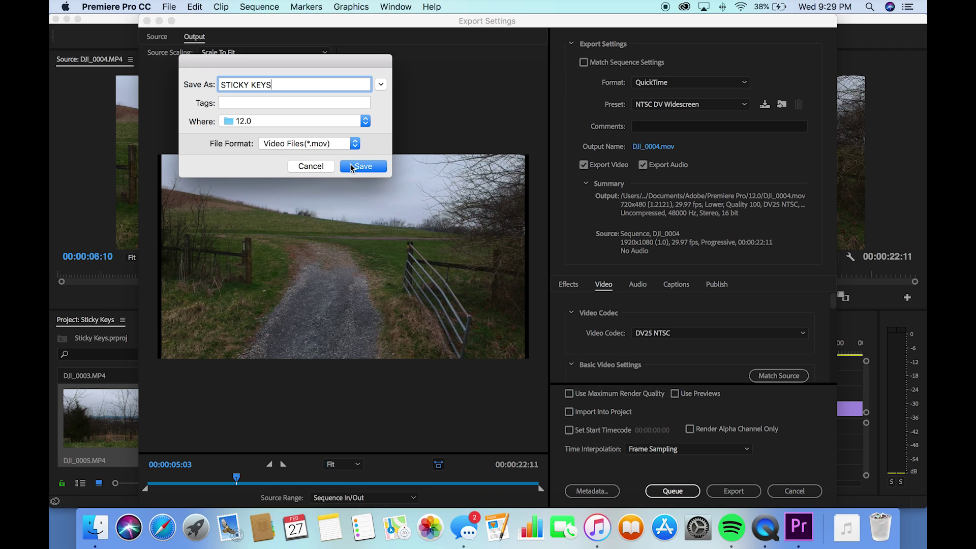
left_click(351, 167)
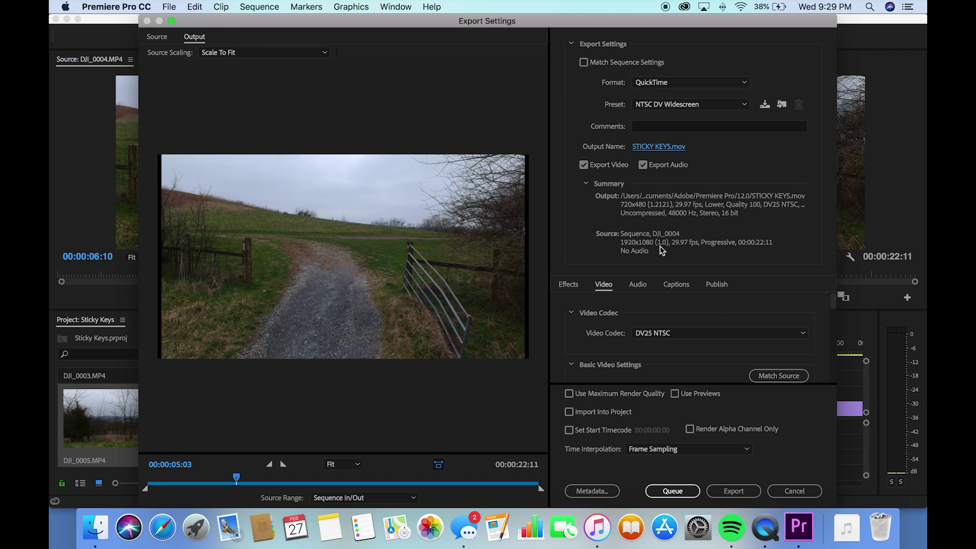
scroll(690, 299, "down", 10)
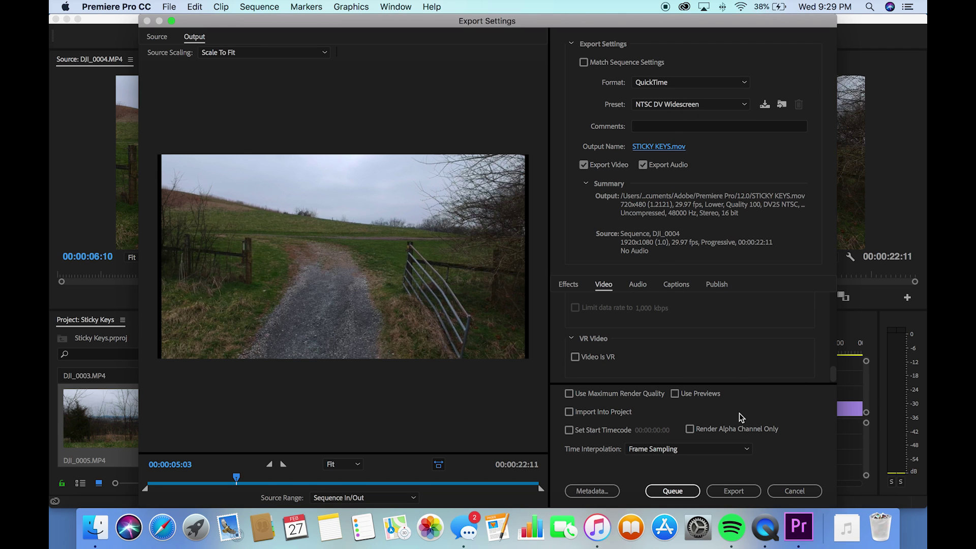
Cancel Export Settings and move the playhead back to the start of the DJI_0004 sequence
left_click(799, 491)
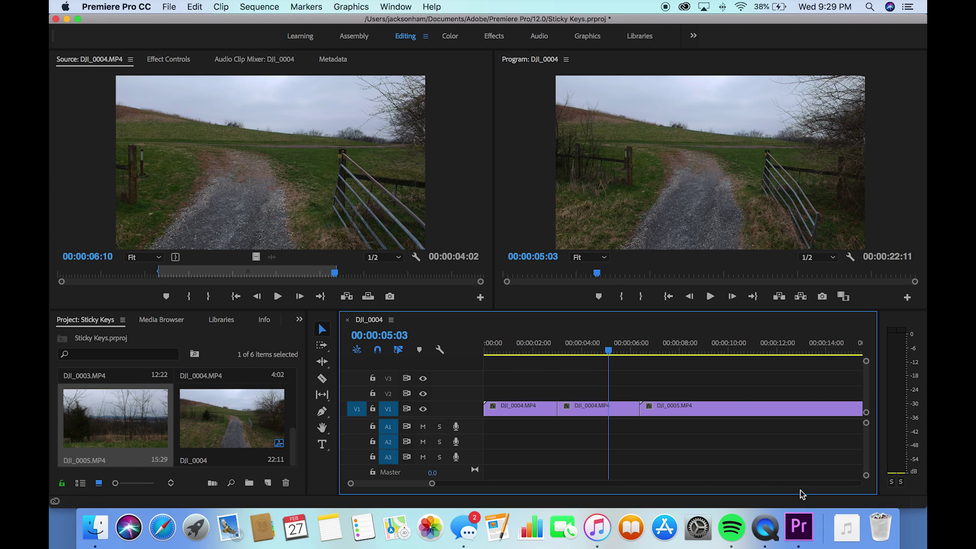
key("Up")
key("Up")
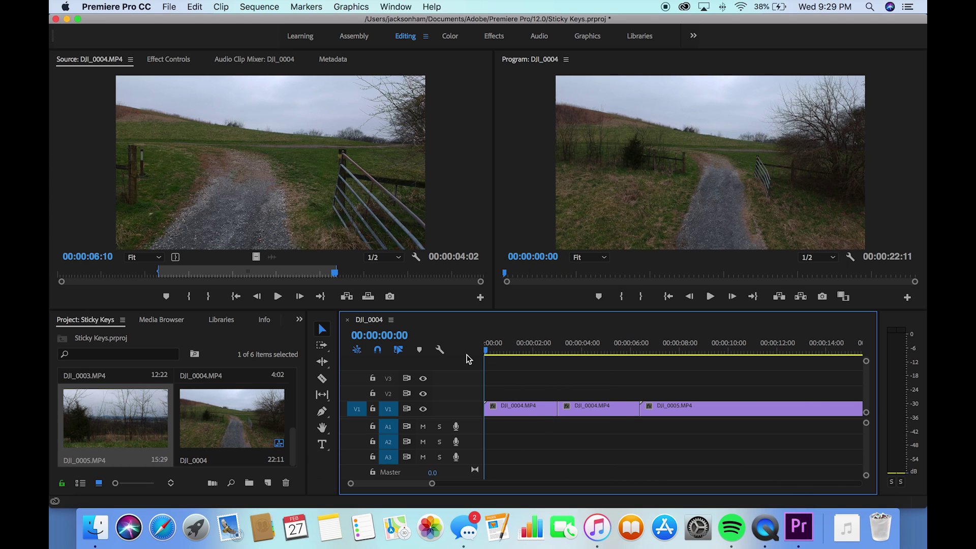